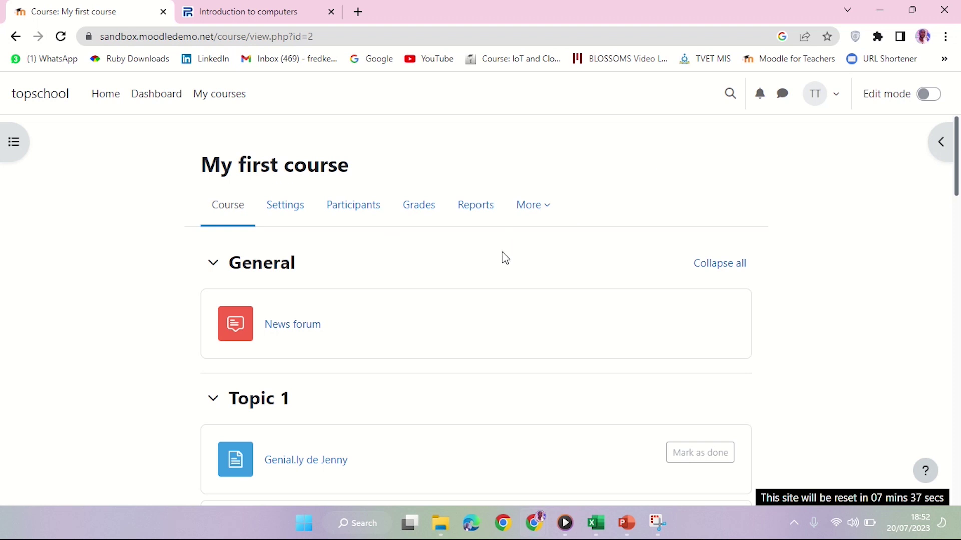
# Turn on Edit mode for My first course.
pyautogui.scroll(-2, 443, 332)
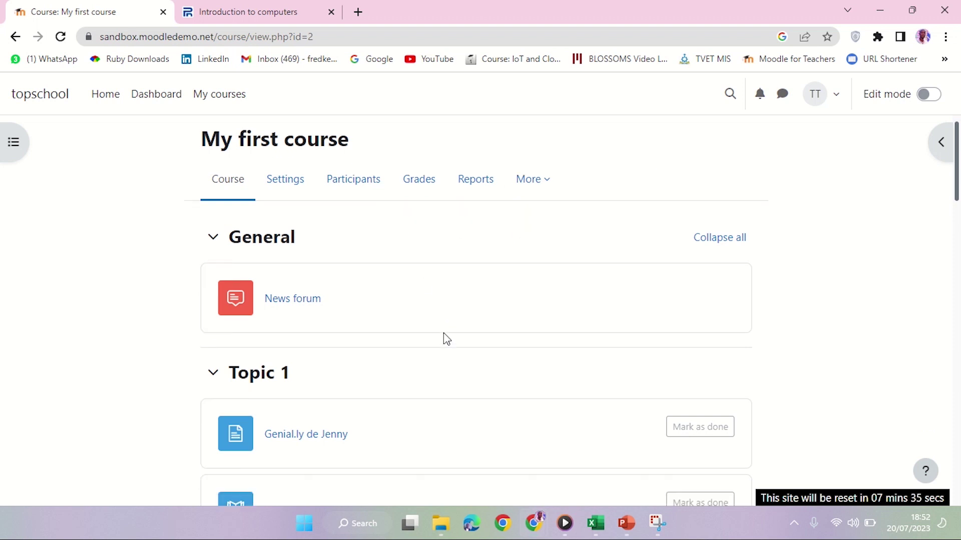
pyautogui.scroll(-8, 439, 316)
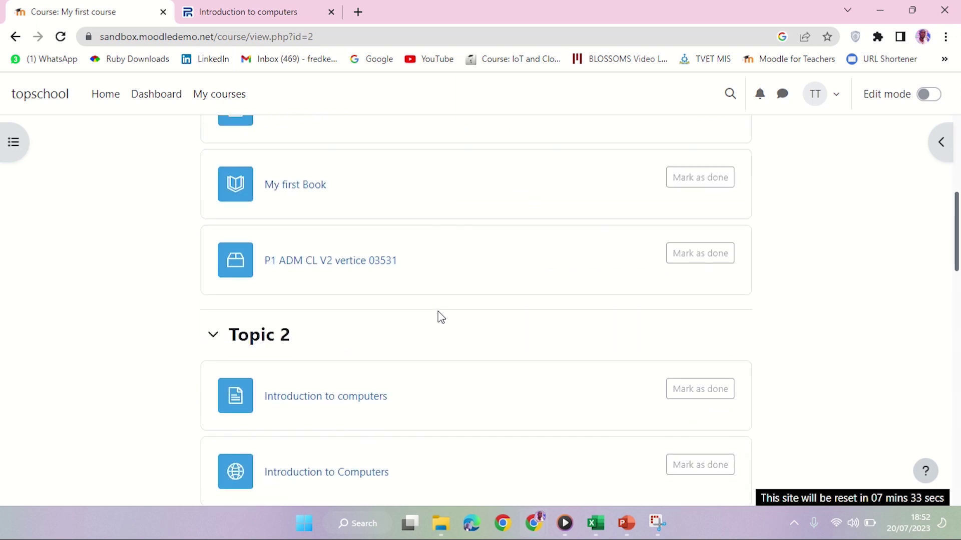
pyautogui.scroll(3, 440, 317)
pyautogui.scroll(-1, 441, 318)
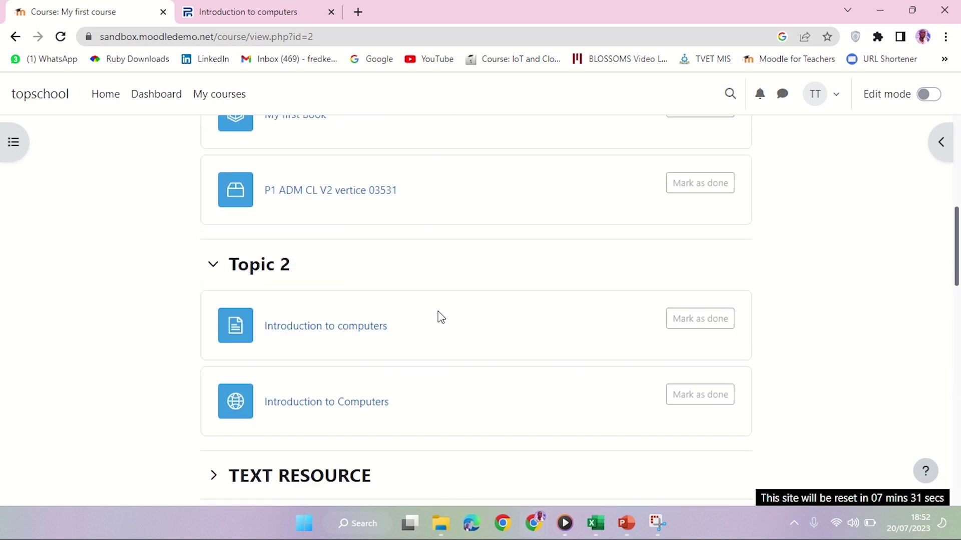
pyautogui.scroll(1, 440, 318)
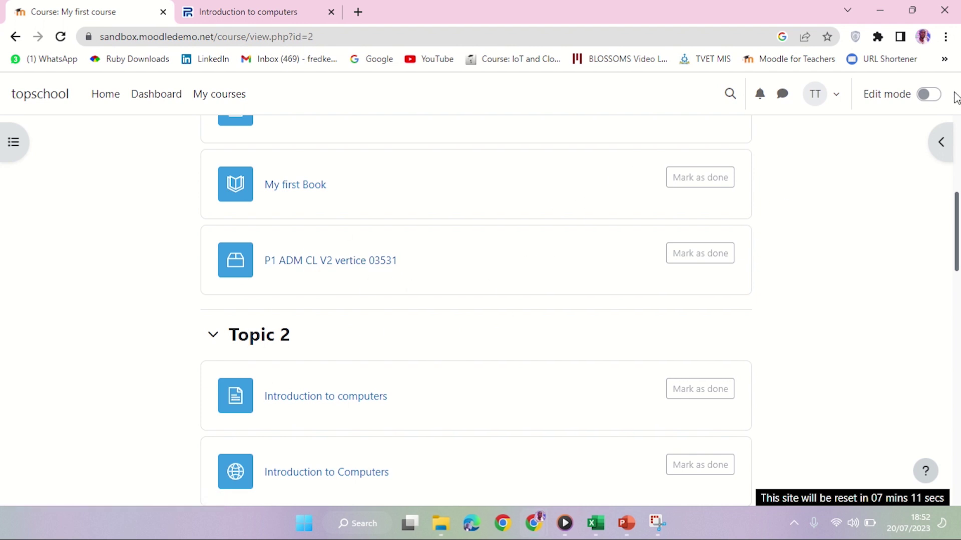
pyautogui.click(932, 98)
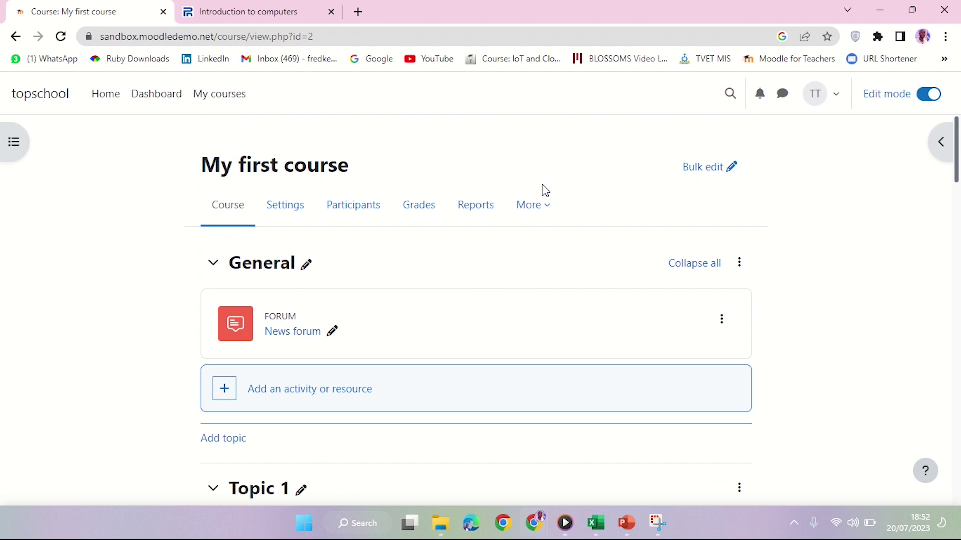
# Rename the Topic 5 section to 'FILES'.
pyautogui.scroll(-3, 477, 214)
pyautogui.scroll(-4, 476, 213)
pyautogui.scroll(-15, 476, 213)
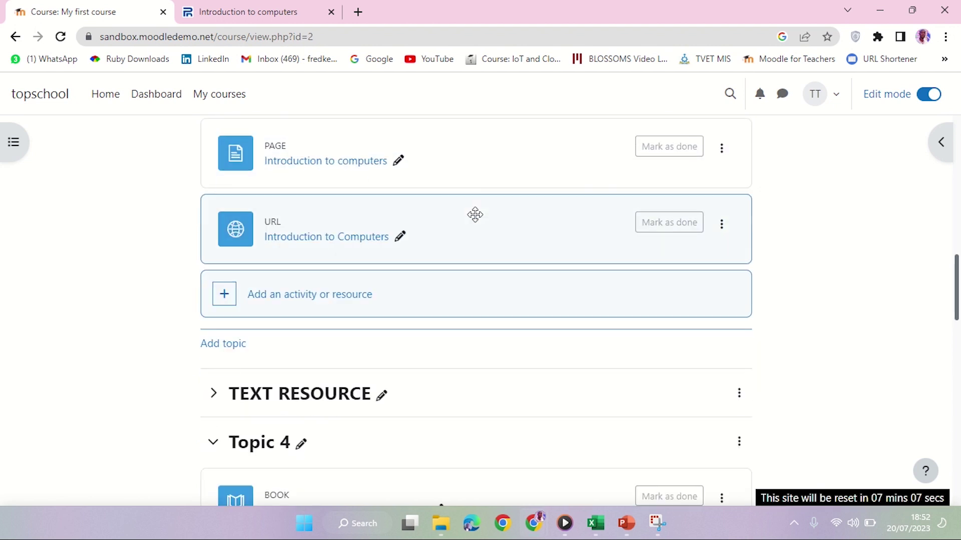
pyautogui.scroll(-3, 475, 218)
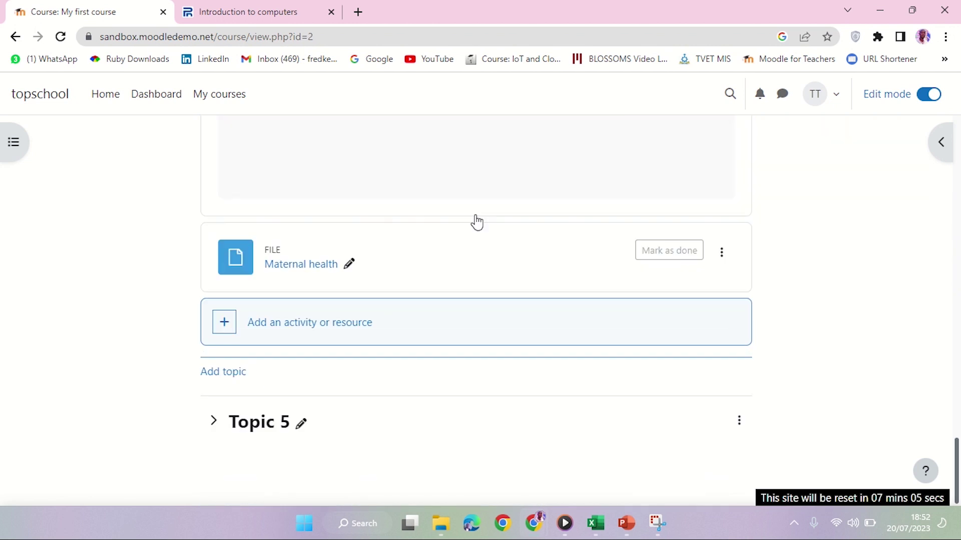
pyautogui.scroll(4, 314, 307)
pyautogui.scroll(5, 315, 307)
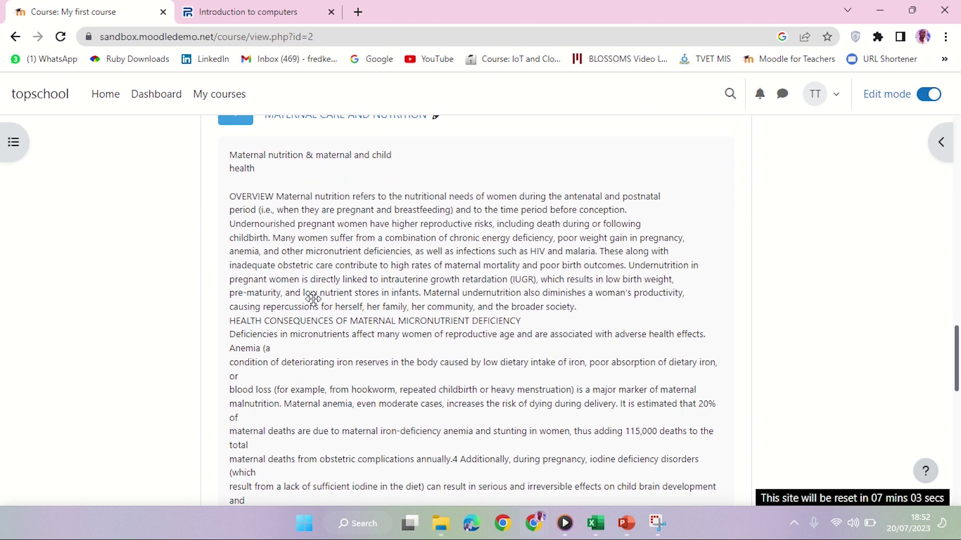
pyautogui.scroll(-8, 310, 317)
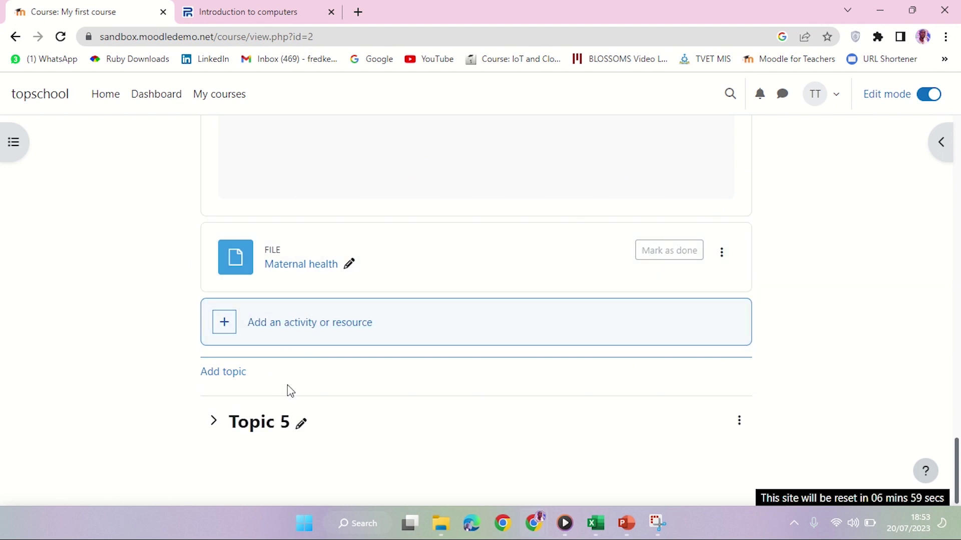
pyautogui.click(301, 424)
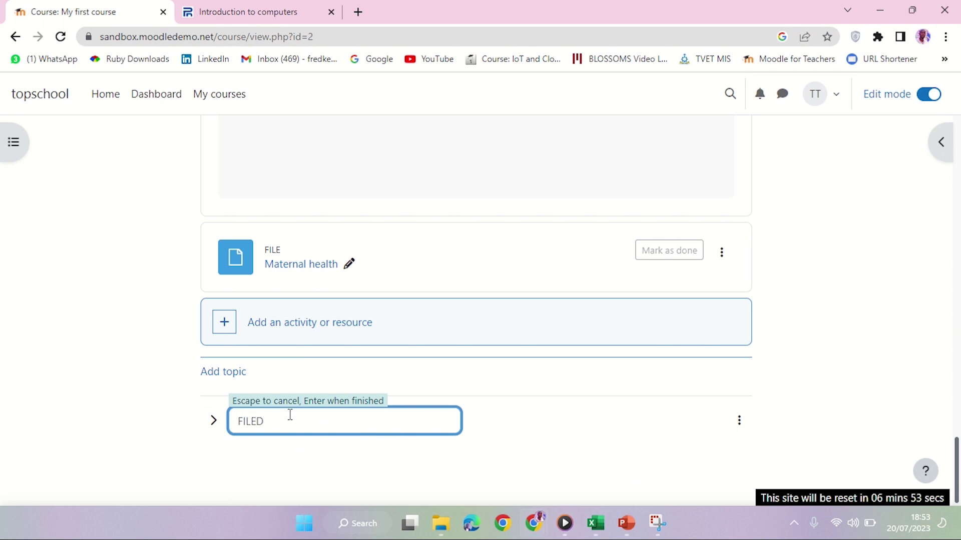
pyautogui.press('Return')
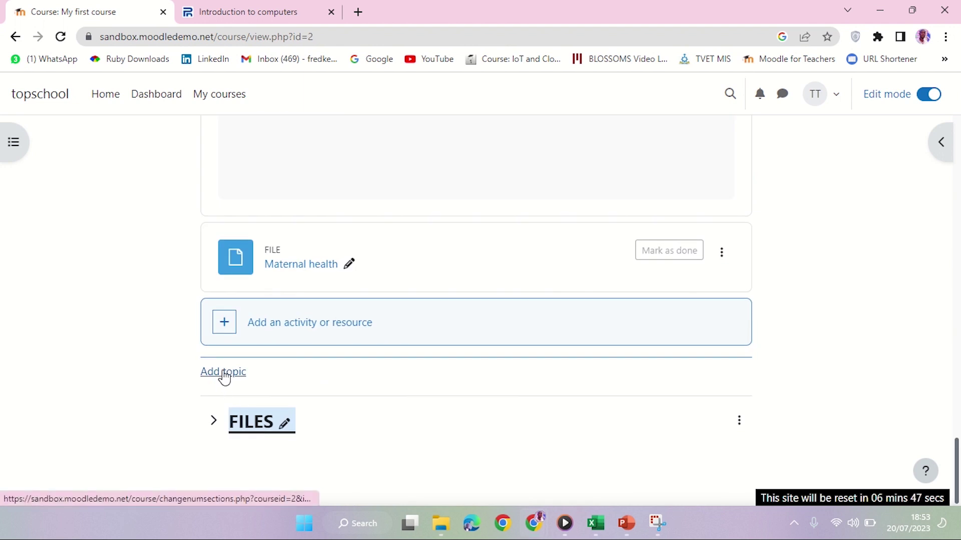
# Expand the FILES topic on the course page.
pyautogui.click(738, 421)
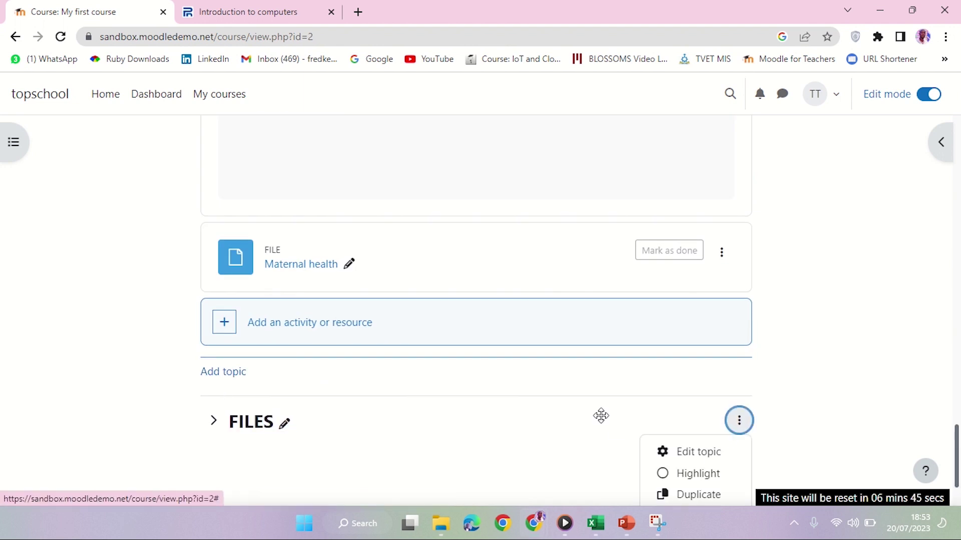
pyautogui.click(555, 415)
pyautogui.click(212, 421)
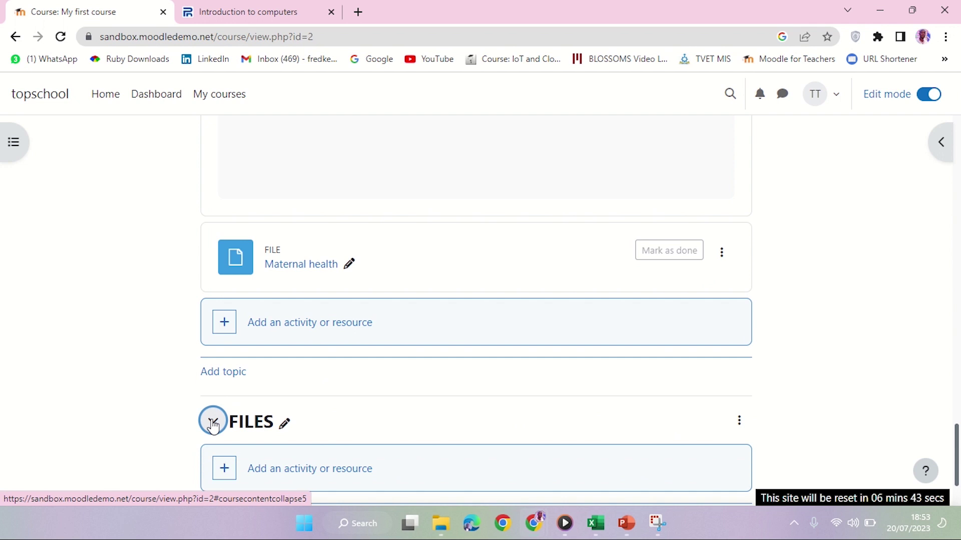
pyautogui.scroll(-2, 337, 436)
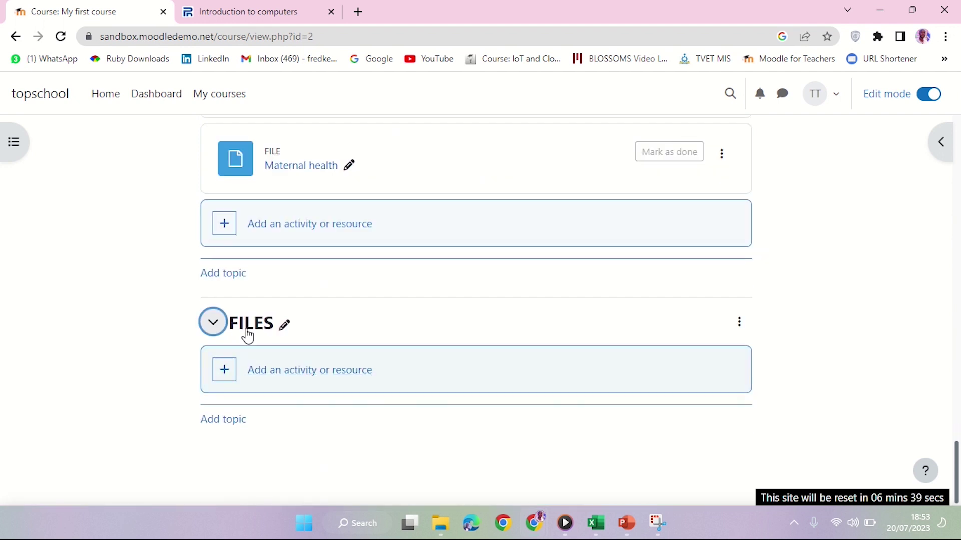
pyautogui.click(212, 322)
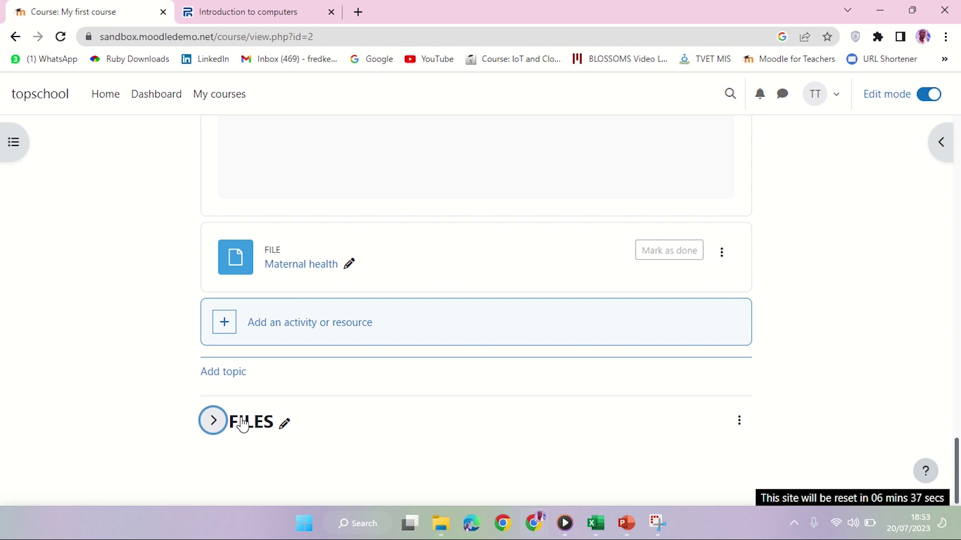
pyautogui.click(212, 427)
pyautogui.scroll(-2, 215, 415)
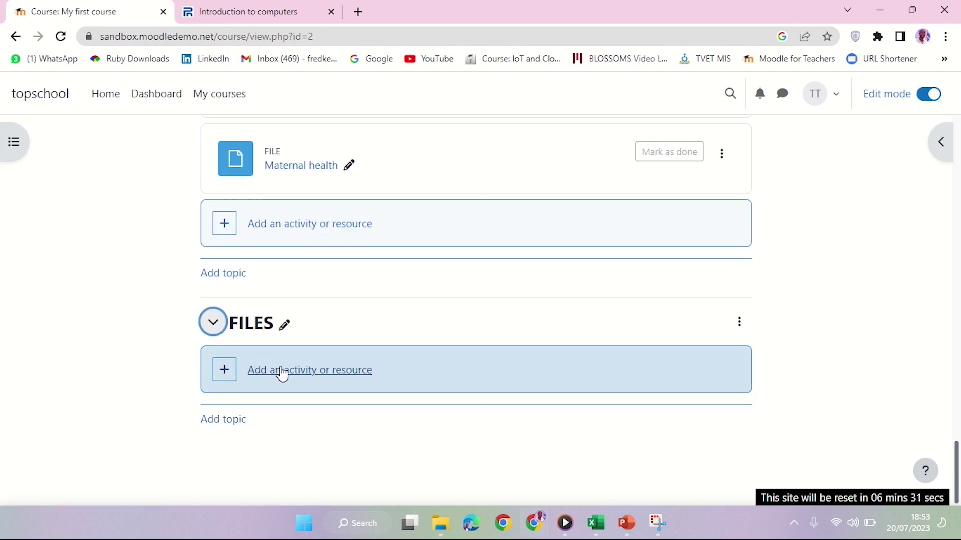
# Add a File resource to FILES from the Resources list.
pyautogui.click(301, 375)
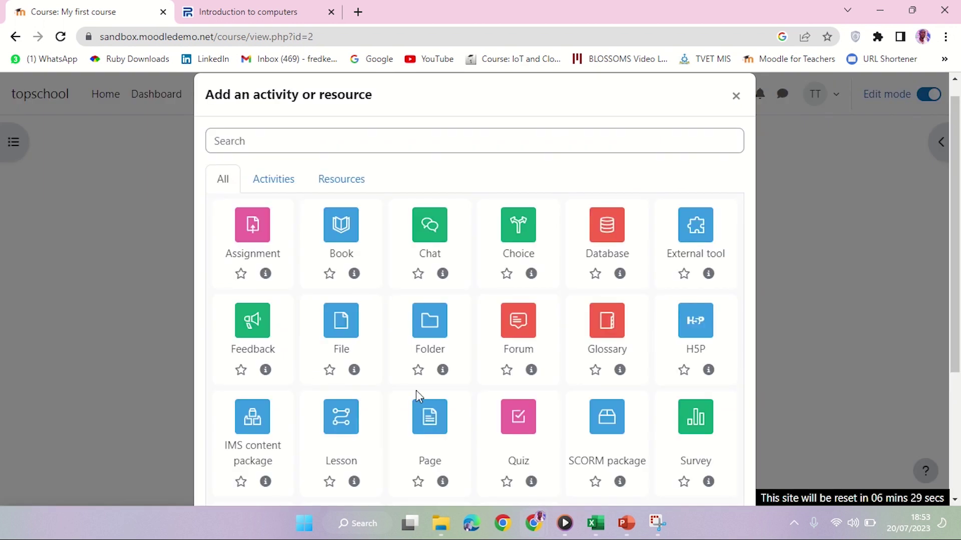
pyautogui.click(351, 184)
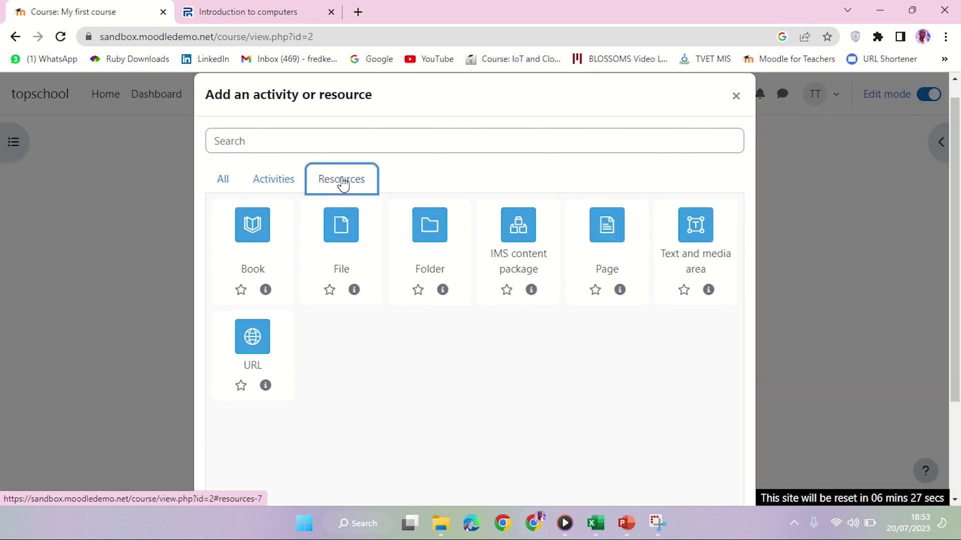
pyautogui.click(342, 231)
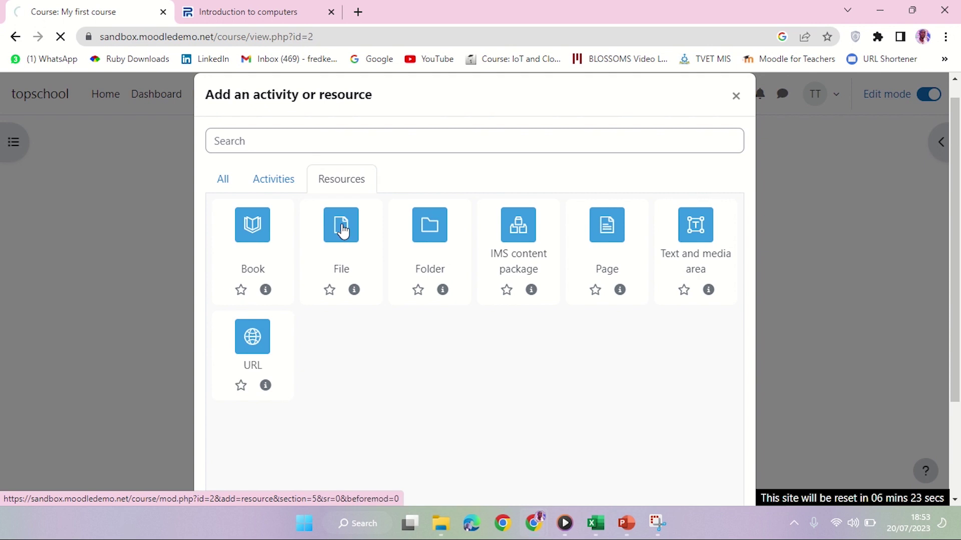
pyautogui.scroll(-1, 285, 258)
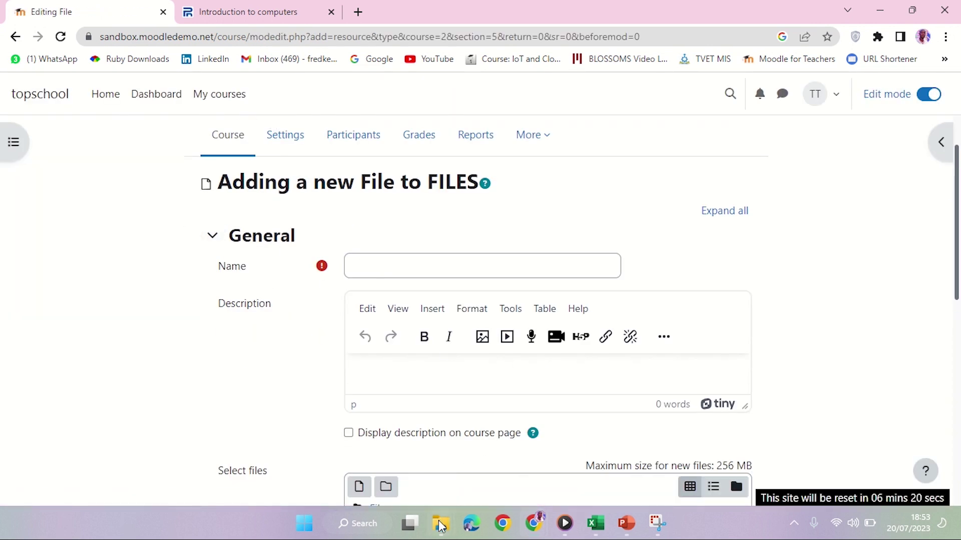
pyautogui.moveTo(440, 526)
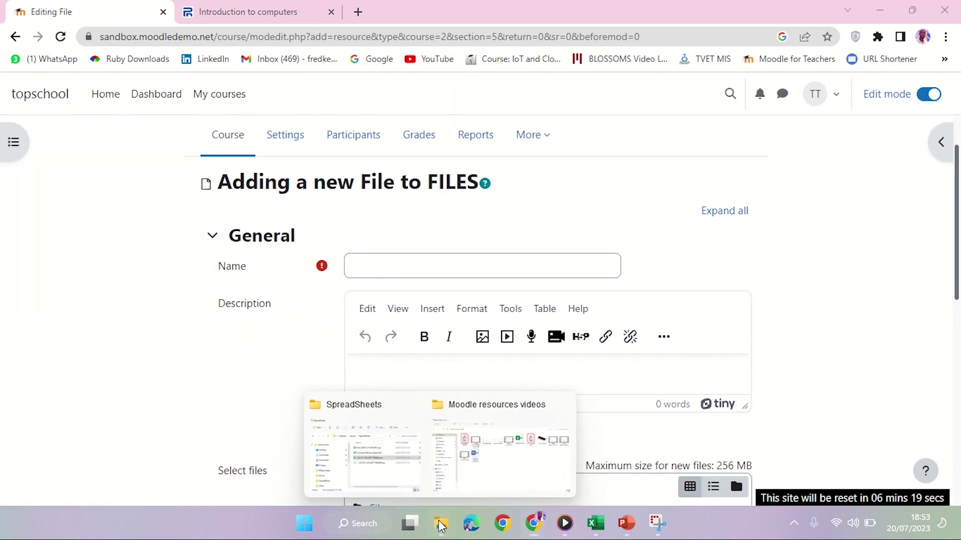
pyautogui.click(492, 470)
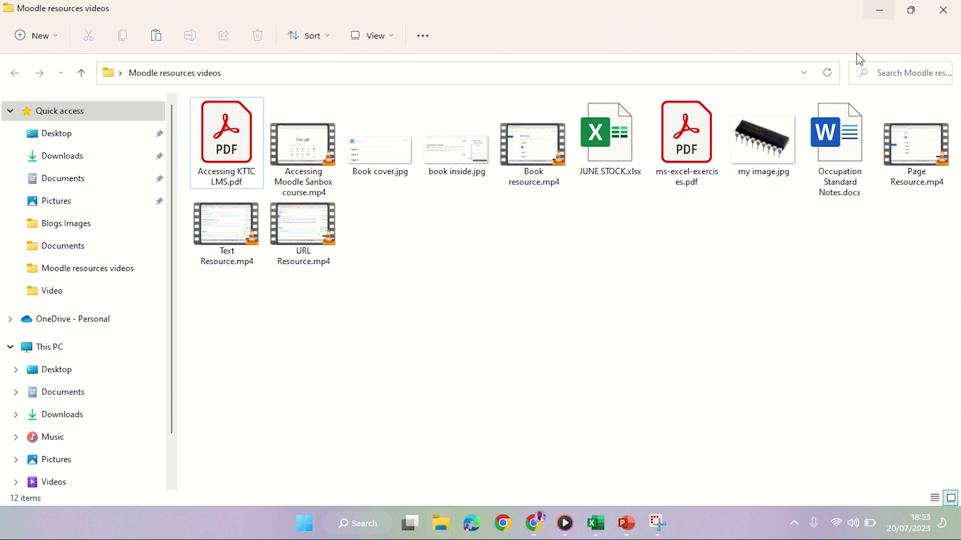
pyautogui.click(876, 12)
pyautogui.click(437, 266)
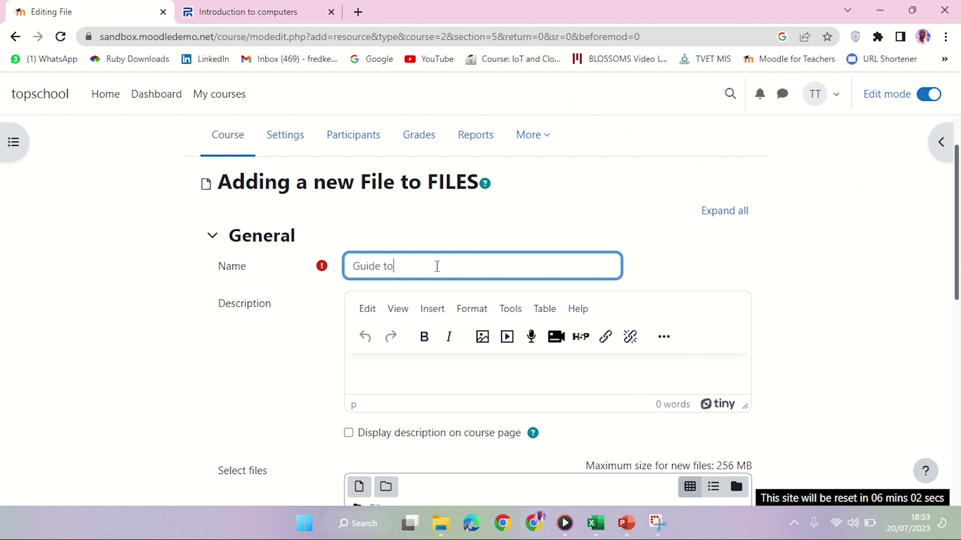
# Name the new File 'Guide to Accessking KSTVET LMS' and scroll down to Select files.
pyautogui.write('Guide to Accessking KSTVET LMS')
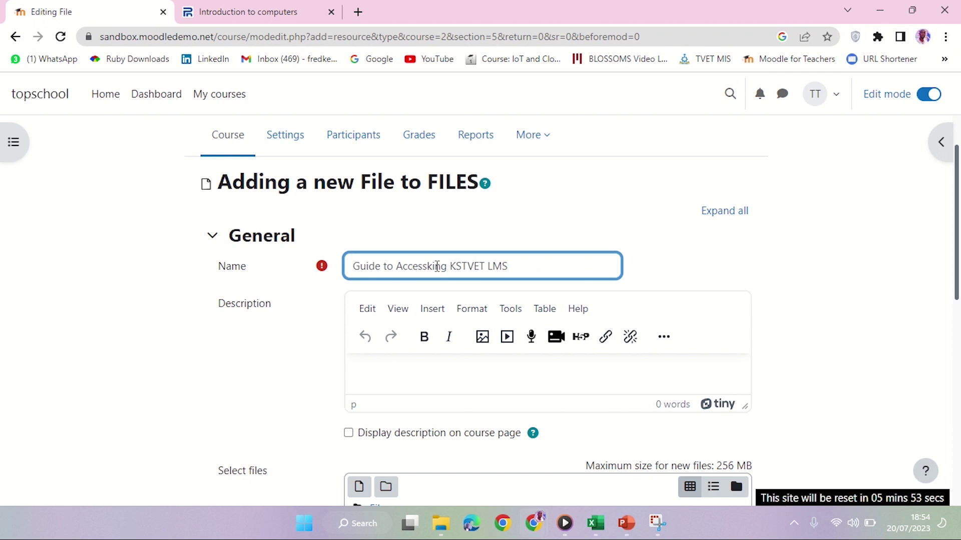
pyautogui.scroll(-3, 290, 339)
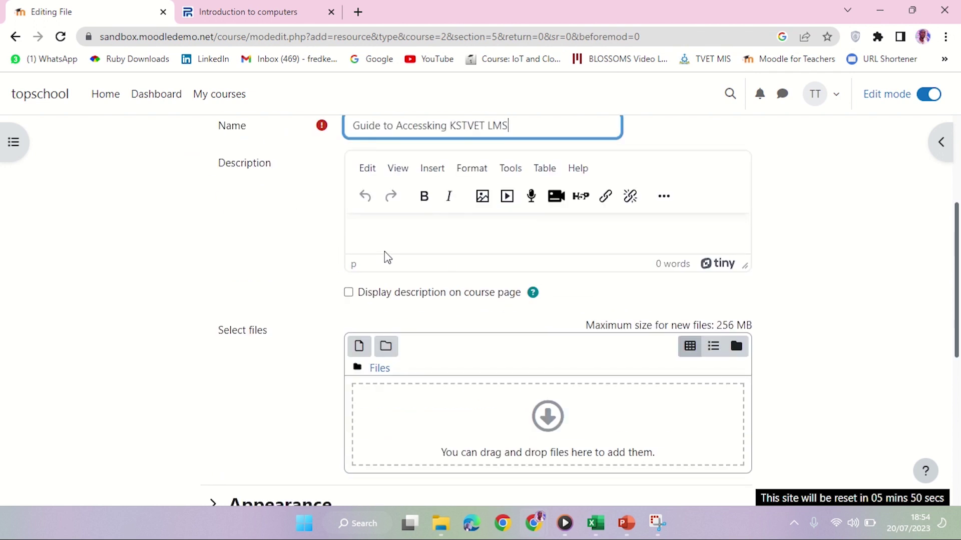
pyautogui.scroll(-1, 363, 249)
pyautogui.scroll(-3, 363, 249)
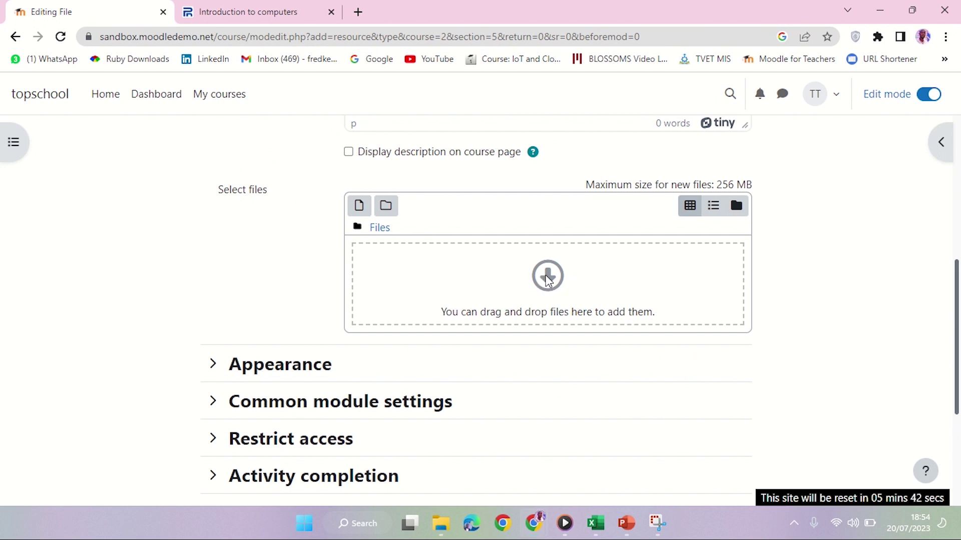
# Upload Accessing KTTC LMS.pdf from the Moodle resources videos folder and save the resource.
pyautogui.click(359, 208)
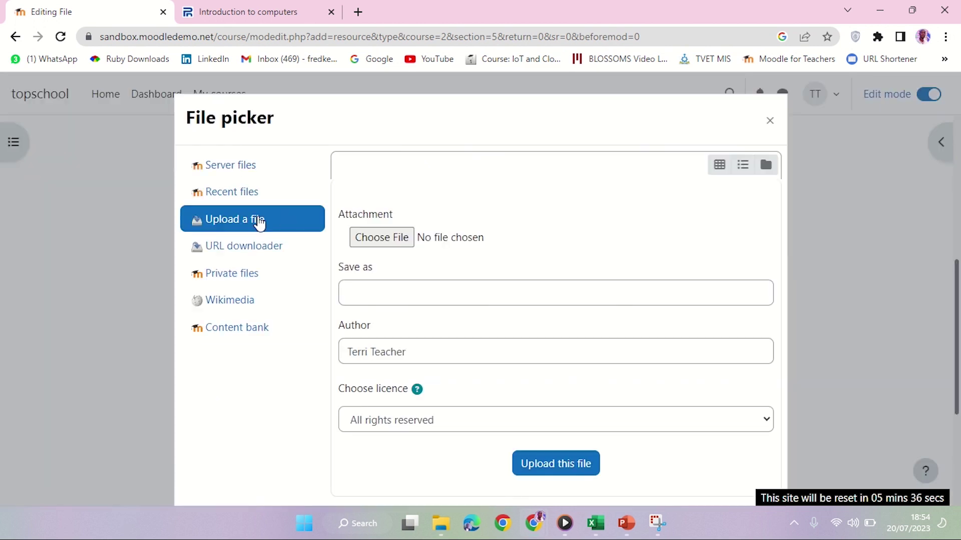
pyautogui.click(382, 236)
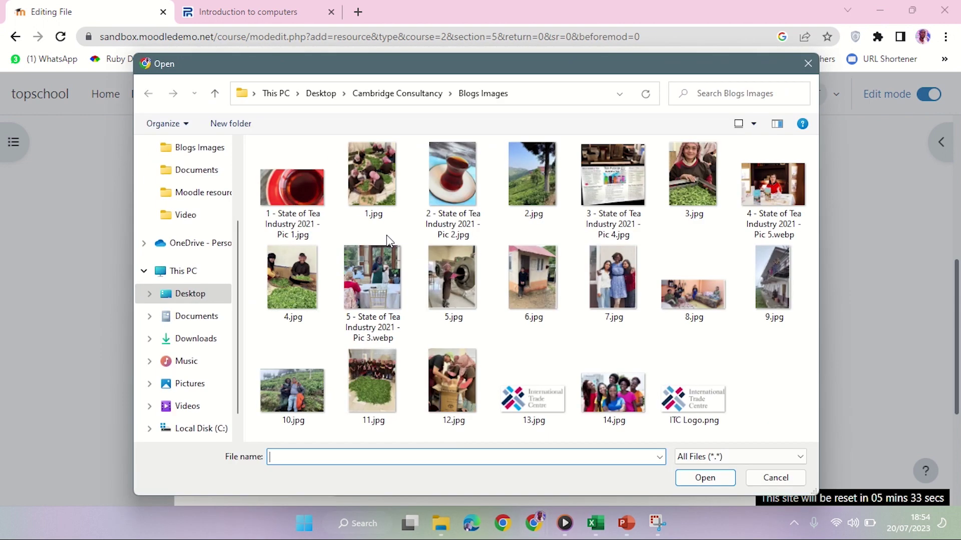
pyautogui.click(321, 93)
pyautogui.click(438, 270)
pyautogui.press('m')
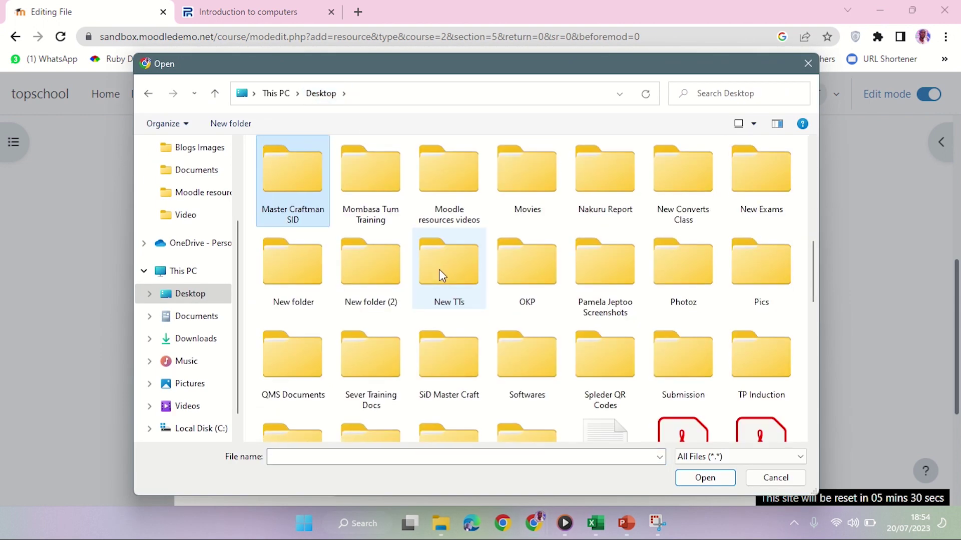
pyautogui.doubleClick(468, 194)
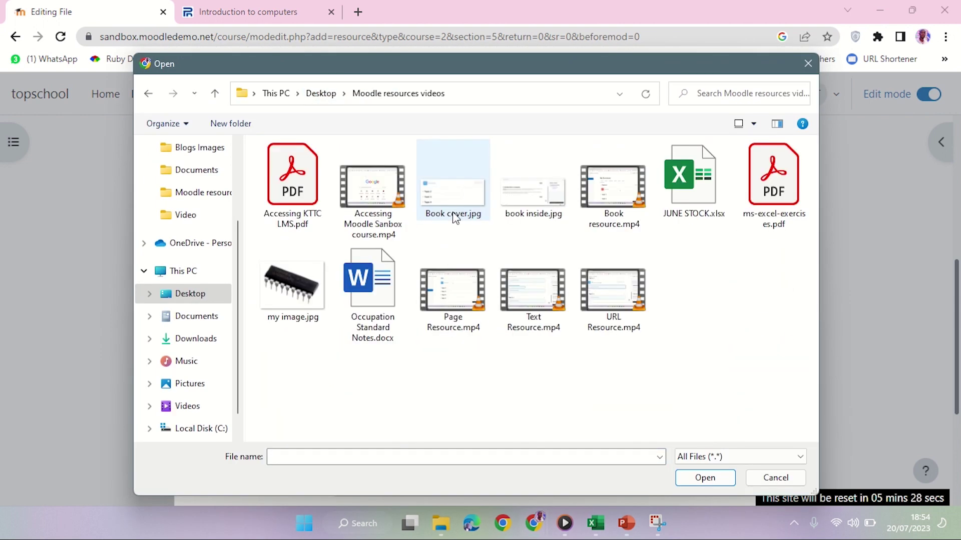
pyautogui.click(290, 185)
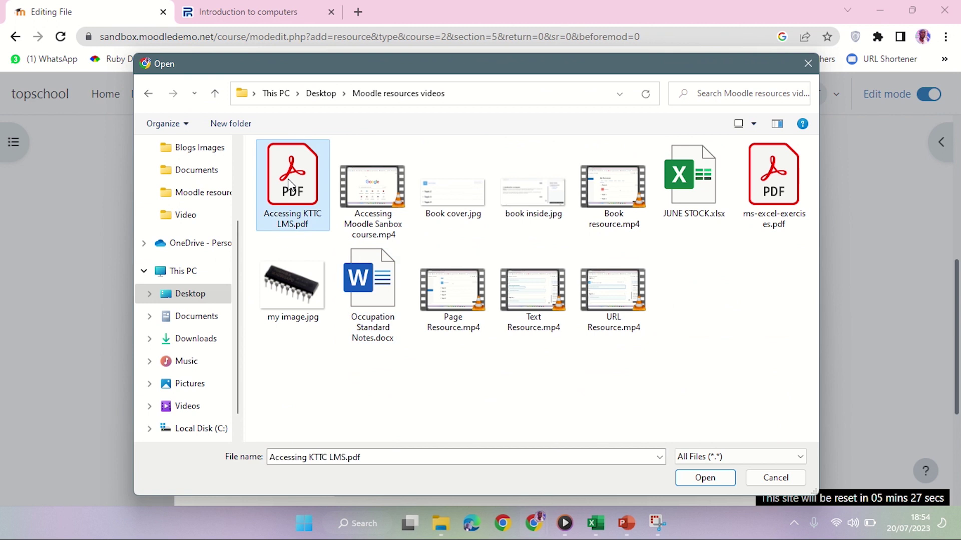
pyautogui.click(701, 478)
pyautogui.click(592, 462)
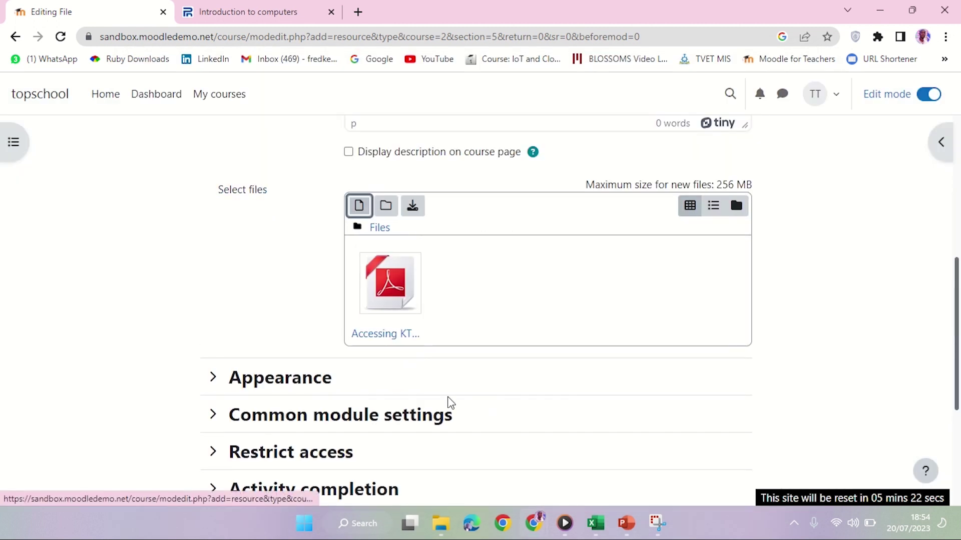
pyautogui.scroll(-5, 449, 403)
pyautogui.click(434, 405)
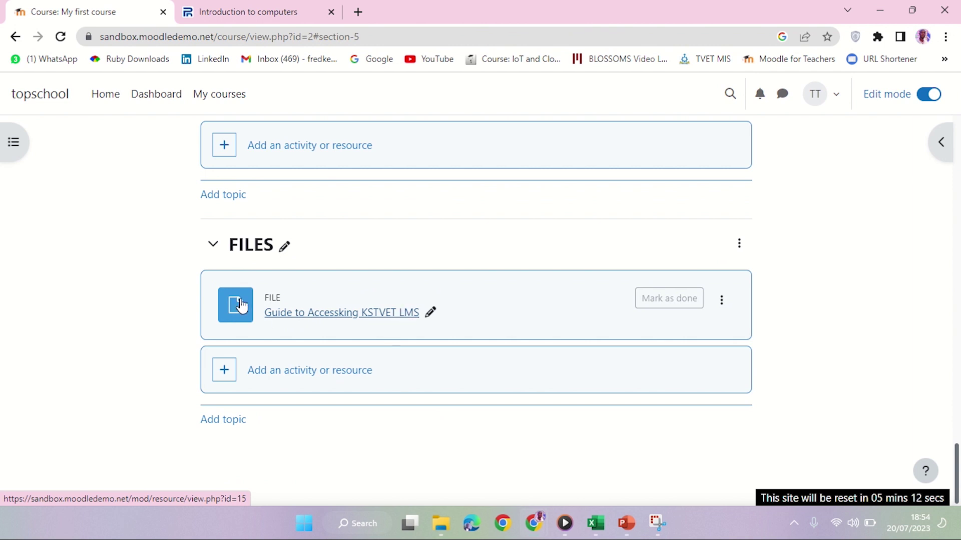
# Start a second File resource in FILES named 'Occupation Standard Template'.
pyautogui.click(277, 371)
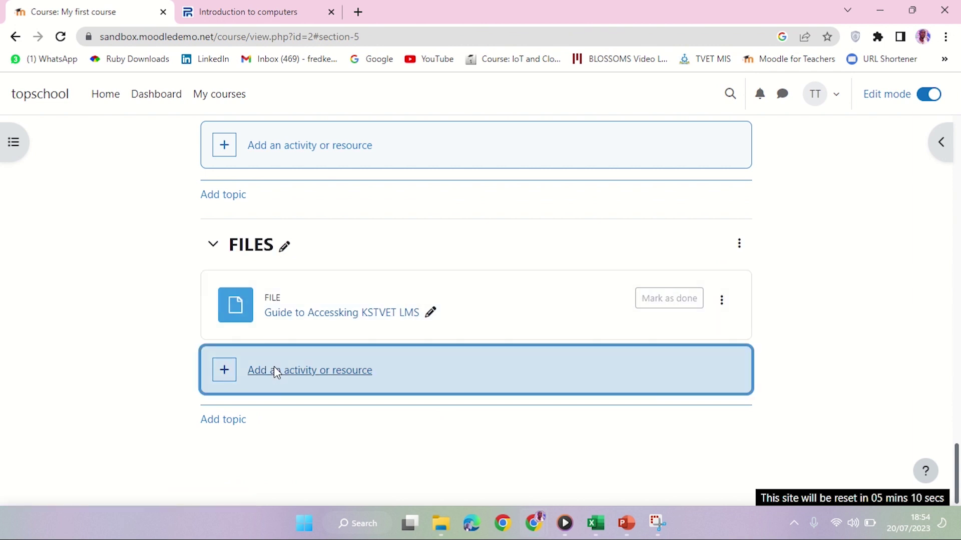
pyautogui.click(339, 180)
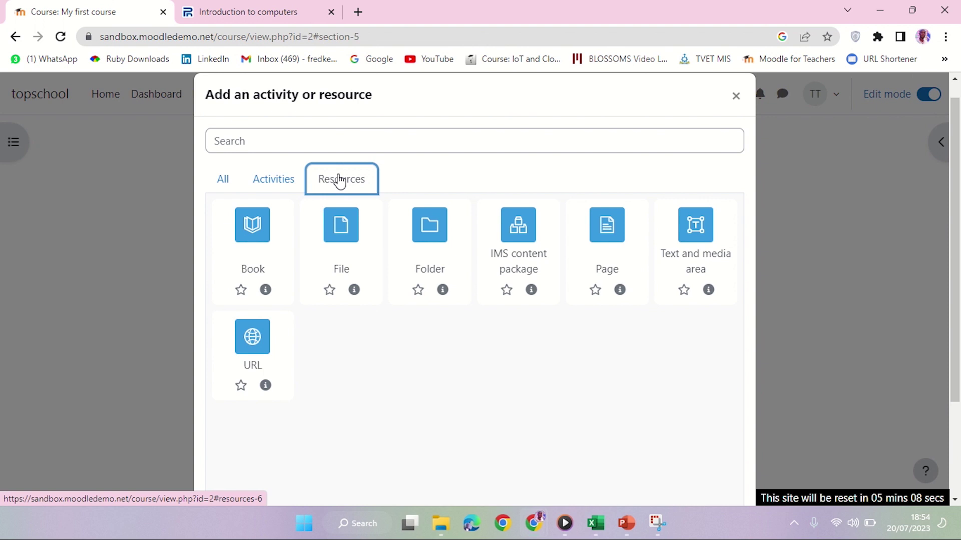
pyautogui.click(343, 225)
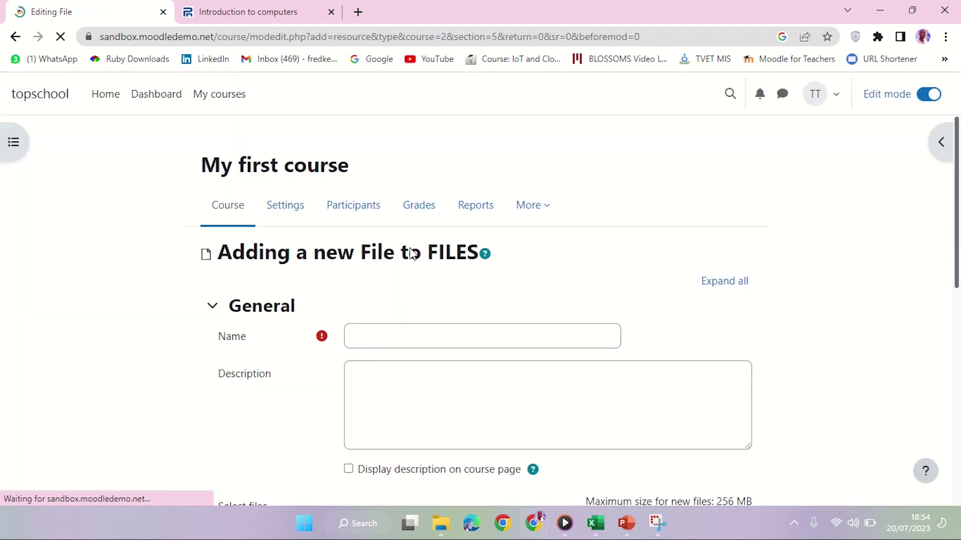
pyautogui.click(382, 334)
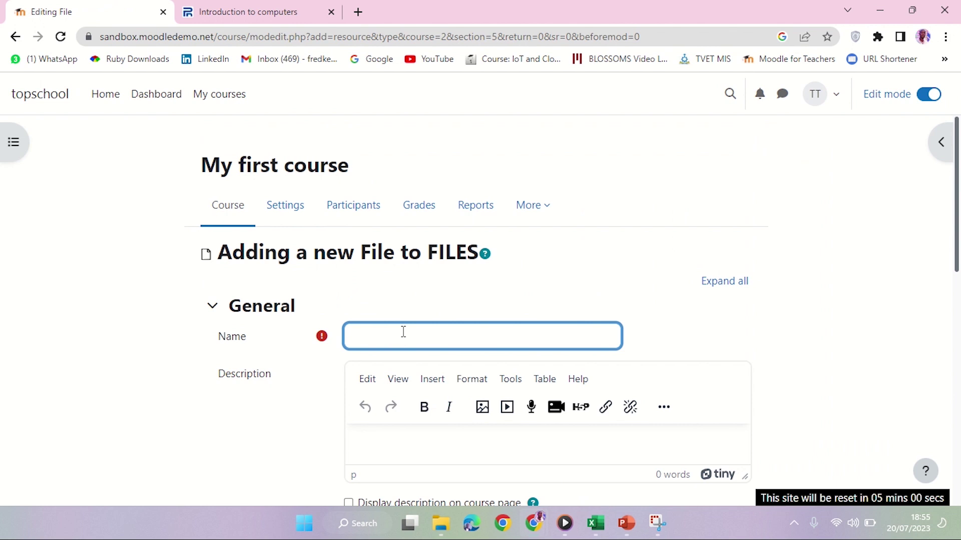
pyautogui.write('Occupation')
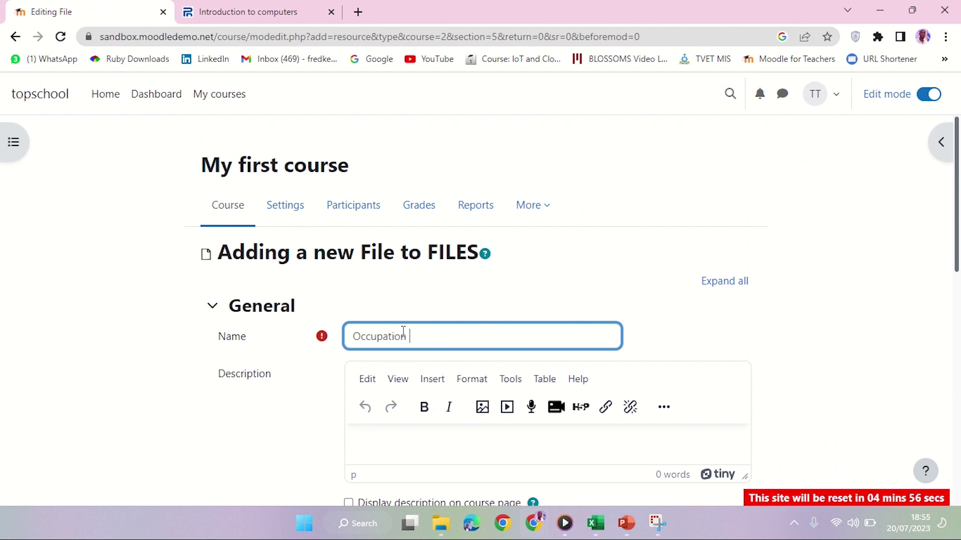
pyautogui.write(' Standard Template')
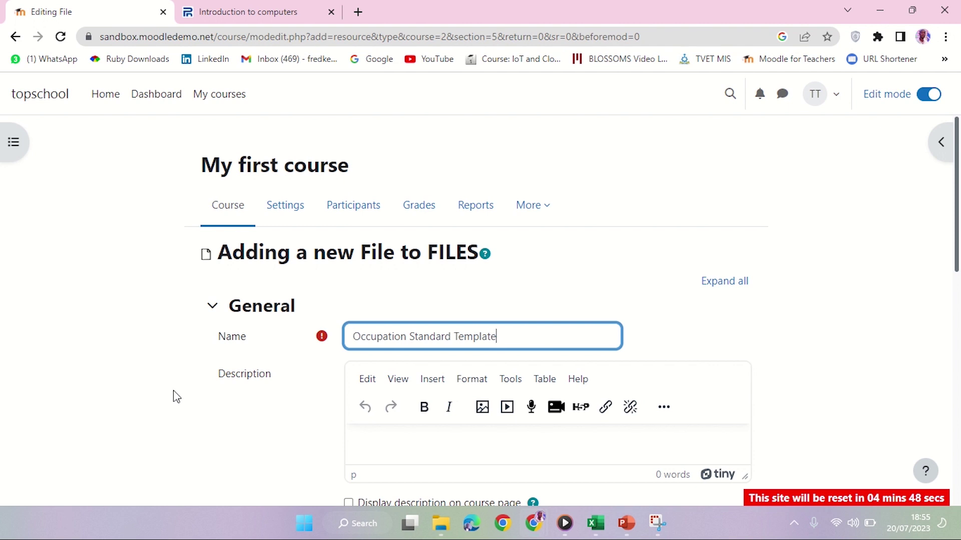
pyautogui.scroll(-4, 364, 180)
pyautogui.click(295, 201)
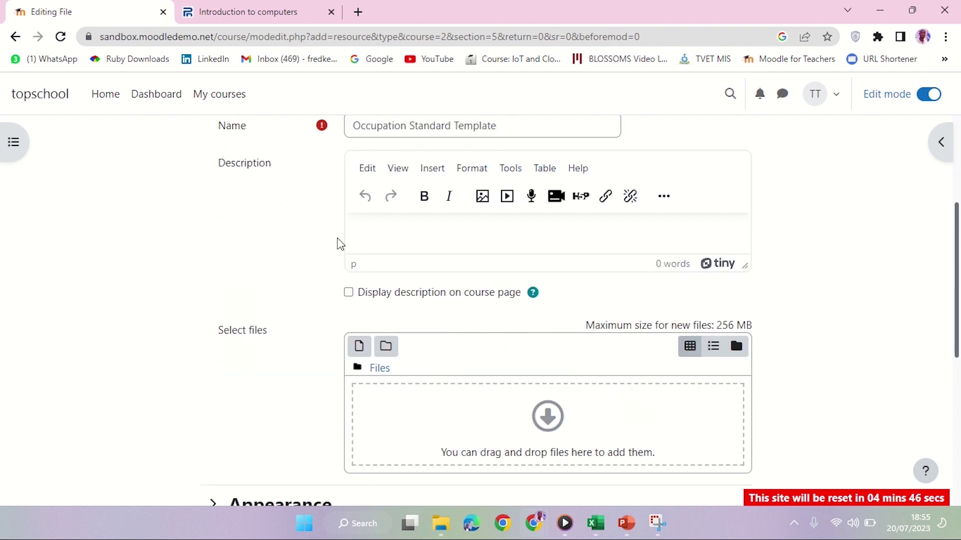
pyautogui.scroll(-3, 350, 361)
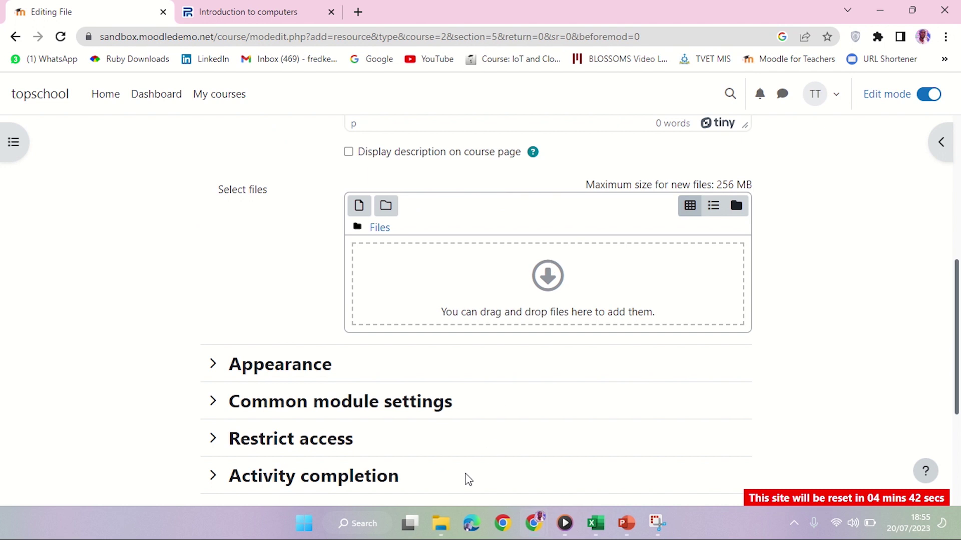
# Drag Occupation Standard Notes.docx from the Moodle resources videos folder into the form's file area.
pyautogui.moveTo(441, 523)
pyautogui.click(488, 488)
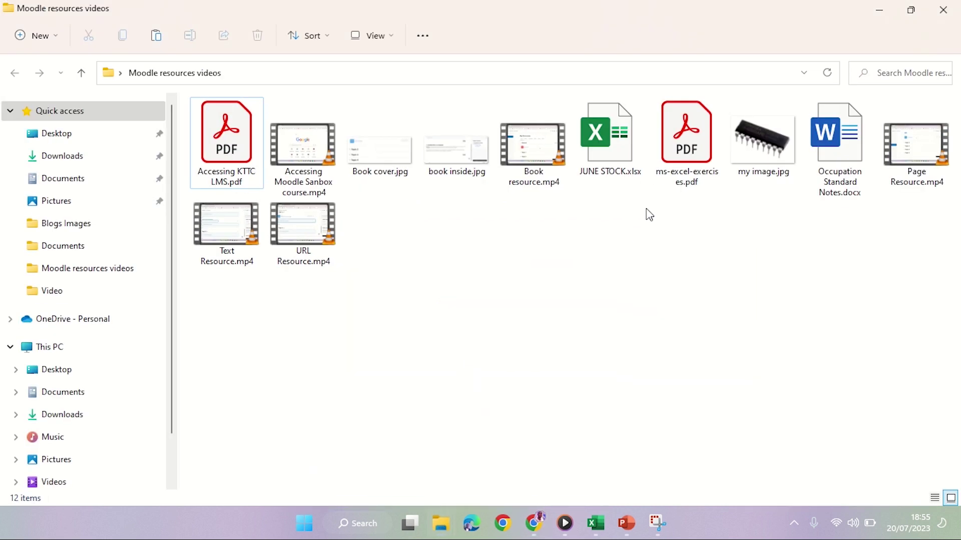
pyautogui.click(911, 10)
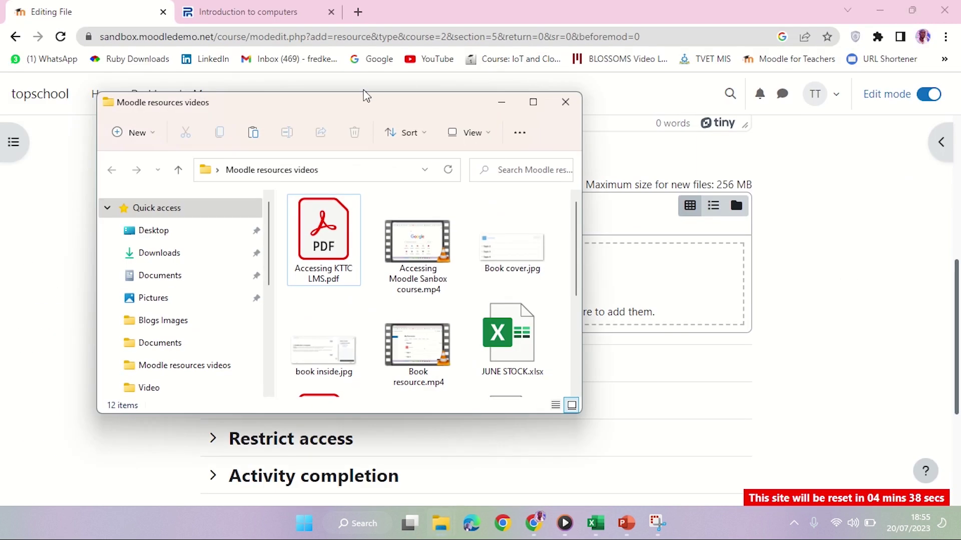
pyautogui.scroll(-3, 443, 295)
pyautogui.click(506, 271)
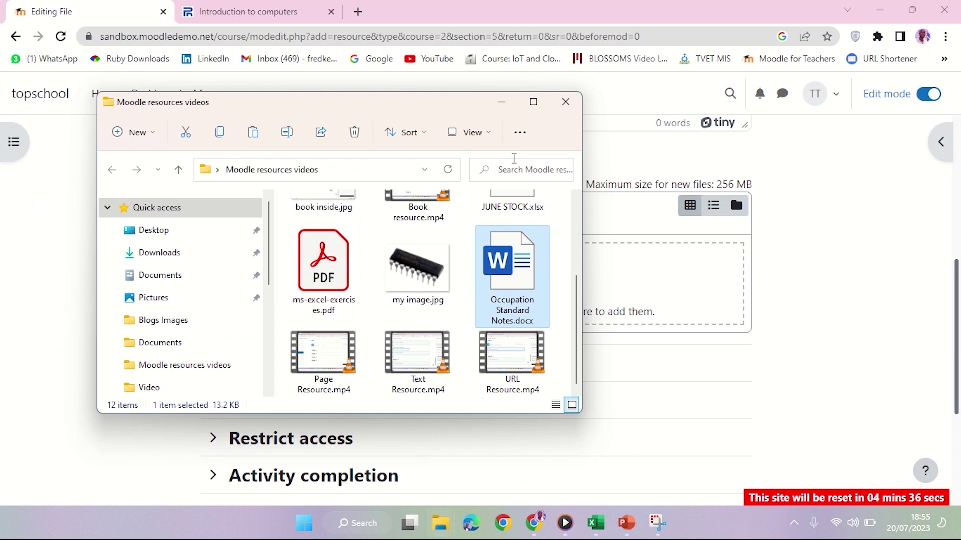
pyautogui.moveTo(460, 112); pyautogui.dragTo(272, 112)
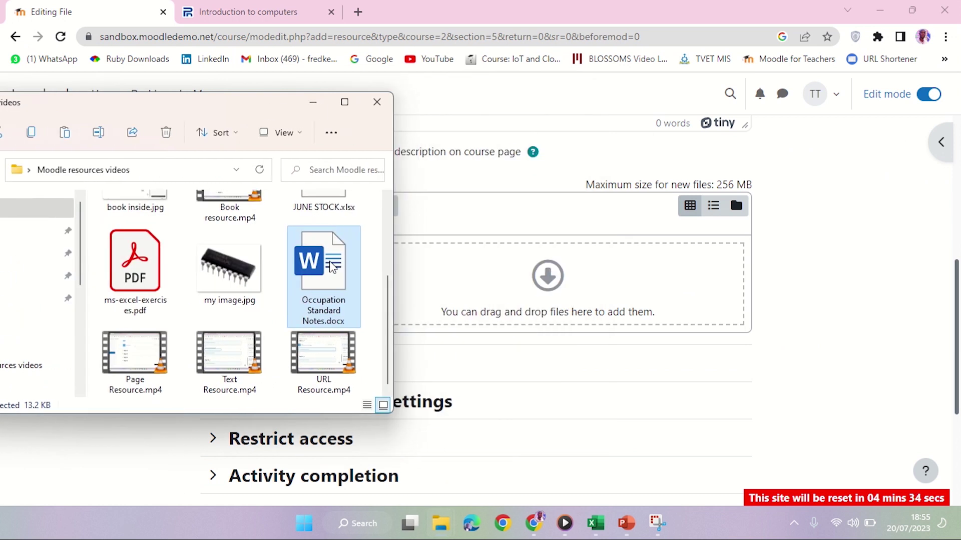
pyautogui.moveTo(229, 117); pyautogui.dragTo(217, 135)
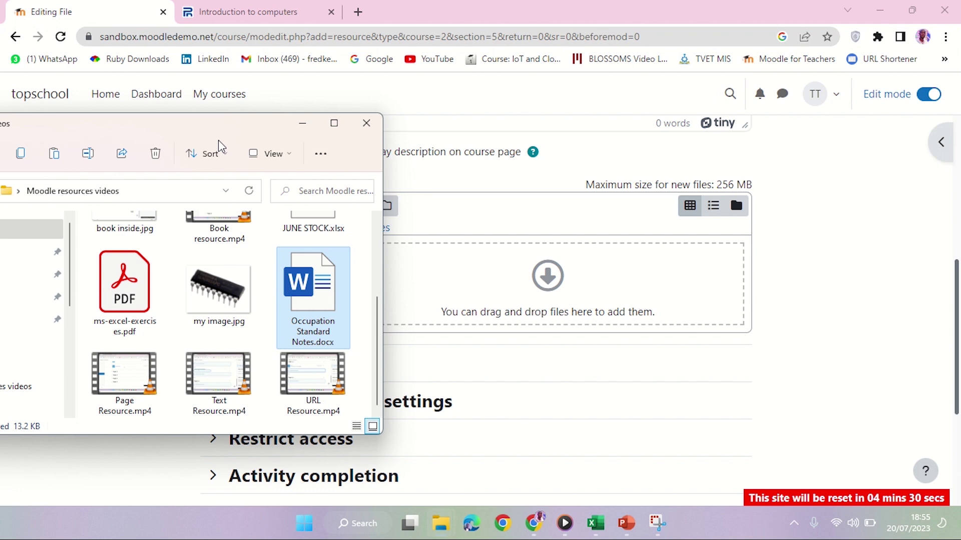
pyautogui.moveTo(306, 277); pyautogui.dragTo(514, 266)
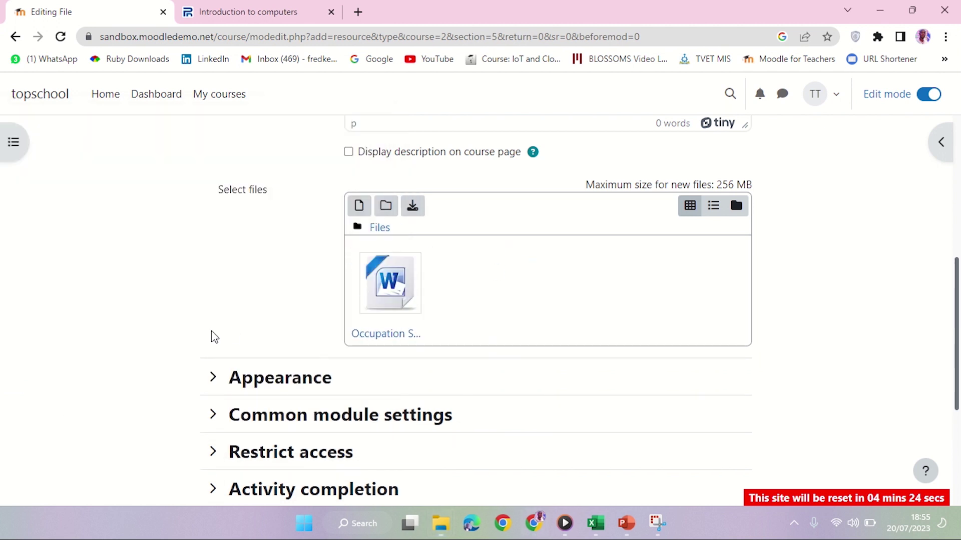
pyautogui.scroll(-5, 214, 337)
# Save Occupation Standard Template and begin a third File resource in FILES.
pyautogui.click(430, 409)
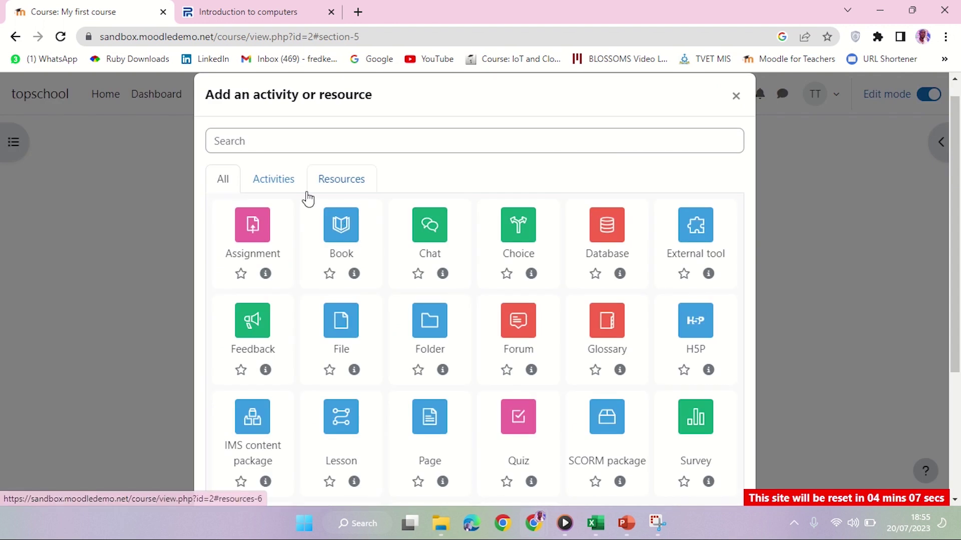
pyautogui.click(344, 185)
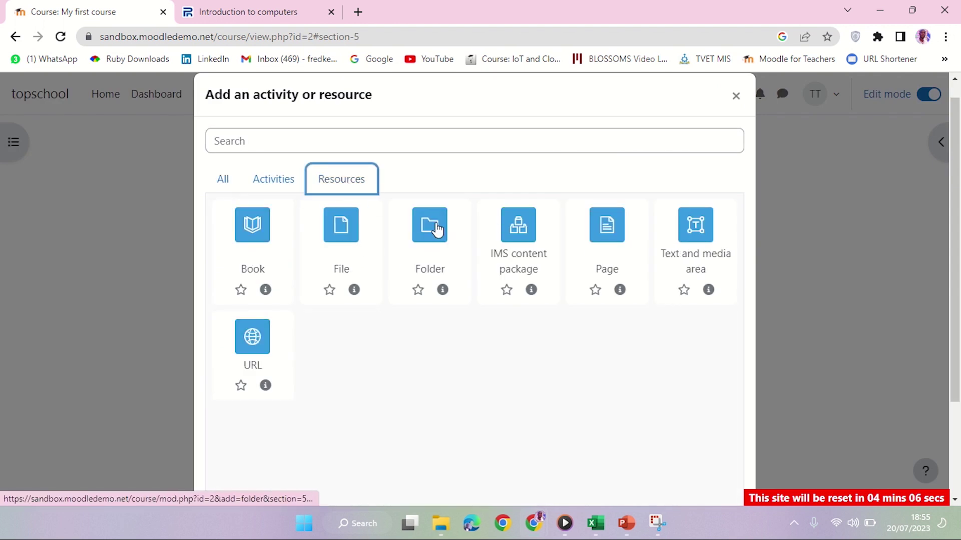
pyautogui.click(343, 234)
pyautogui.scroll(-1, 301, 260)
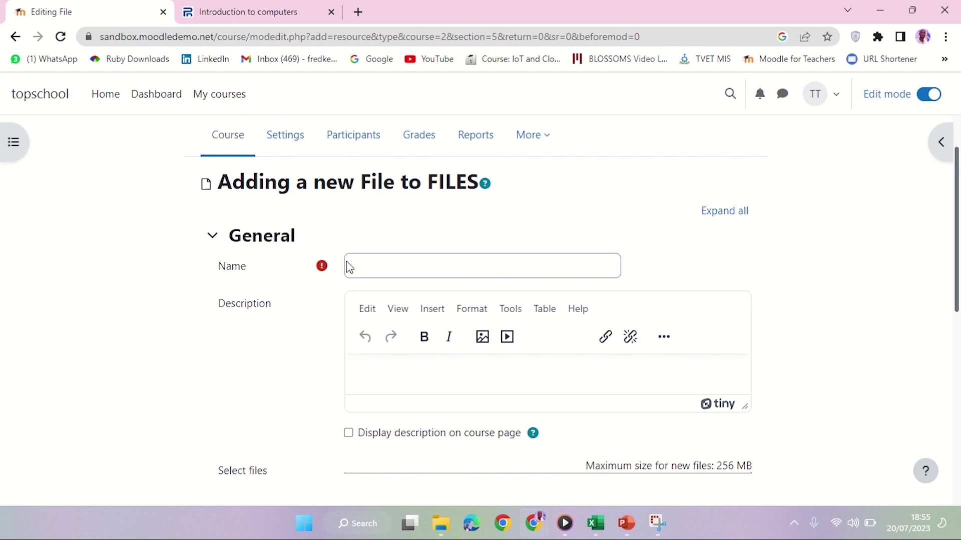
# Name the resource Stock Records and upload JUNE STOCK.xlsx from the Moodle resources videos folder.
pyautogui.click(367, 265)
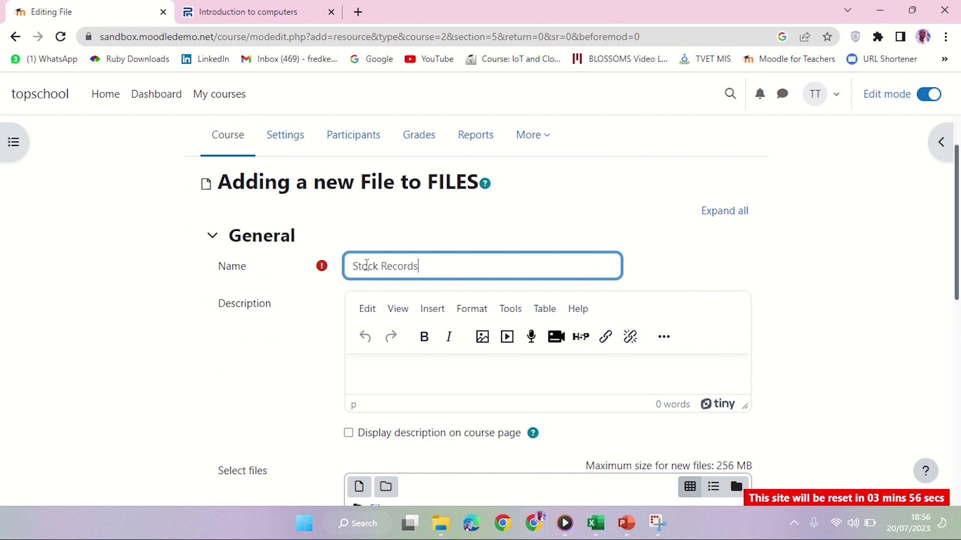
pyautogui.scroll(-4, 317, 289)
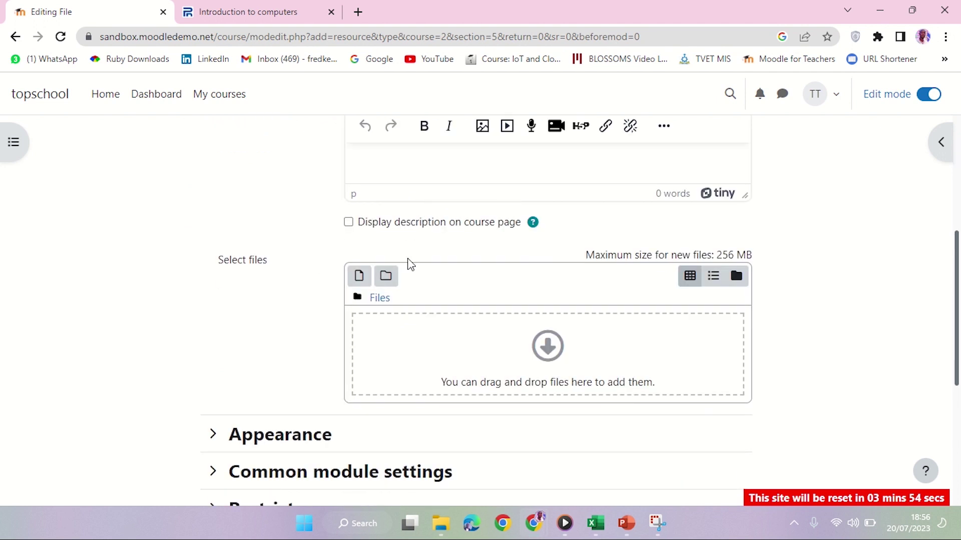
pyautogui.click(360, 277)
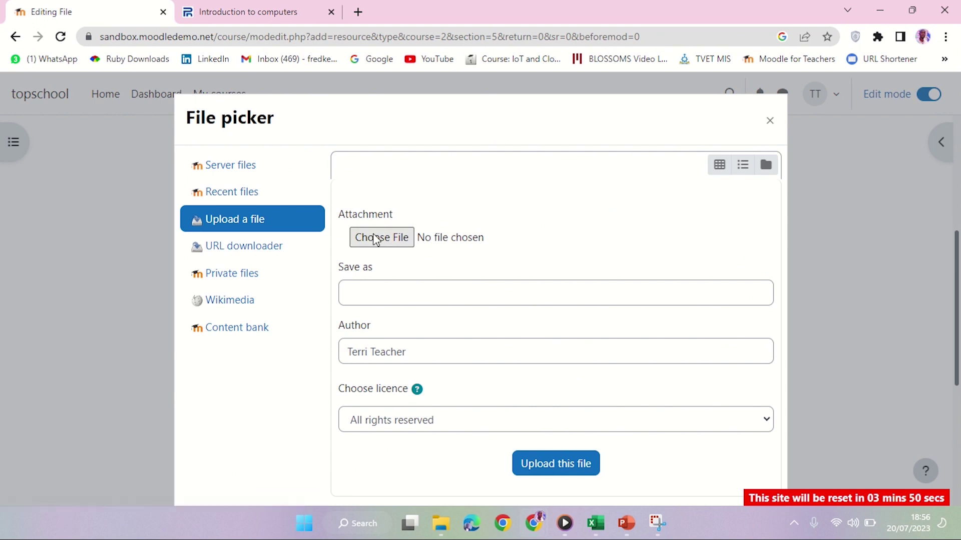
pyautogui.click(386, 242)
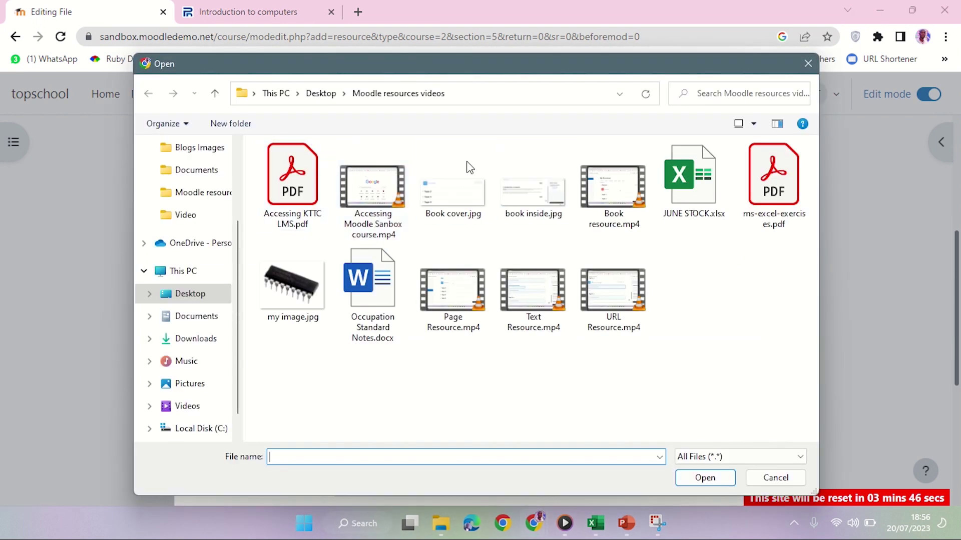
pyautogui.click(321, 93)
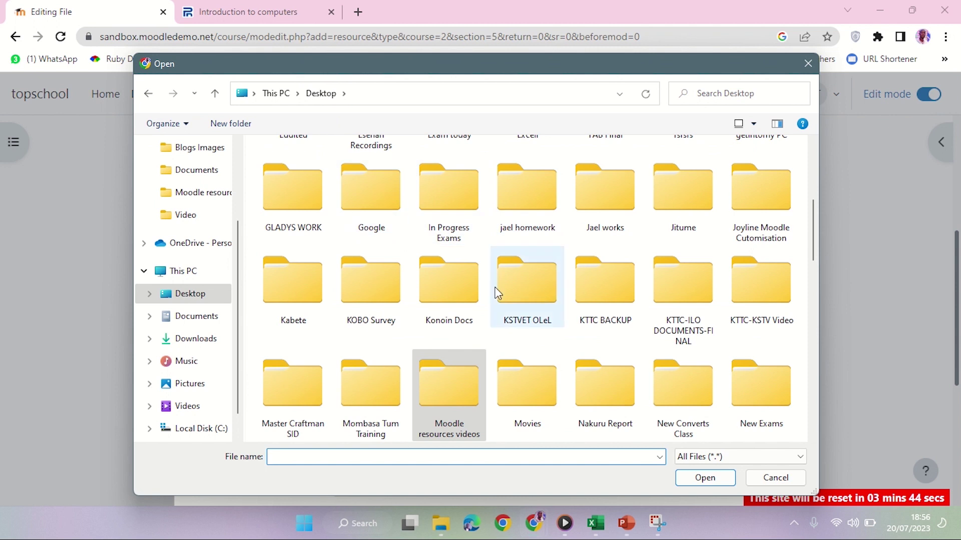
pyautogui.doubleClick(451, 390)
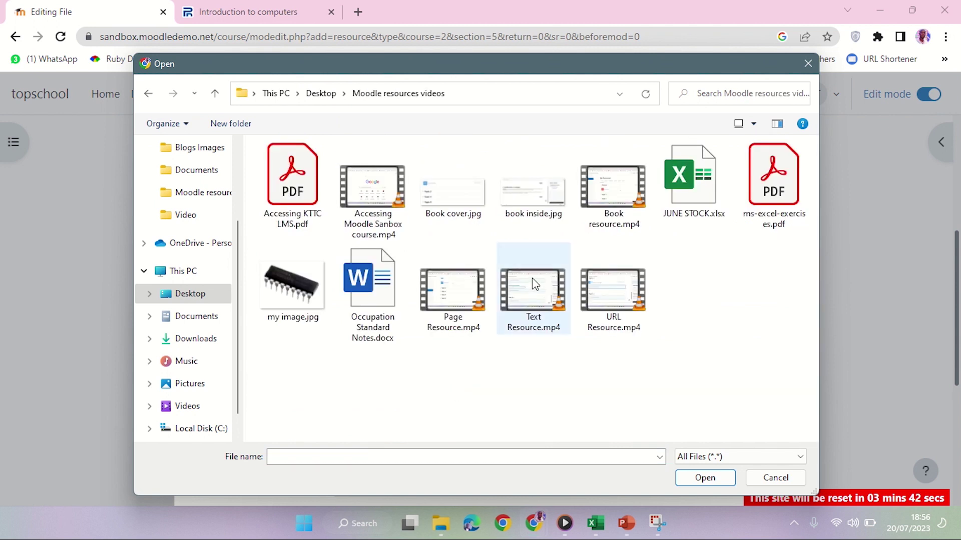
pyautogui.click(688, 194)
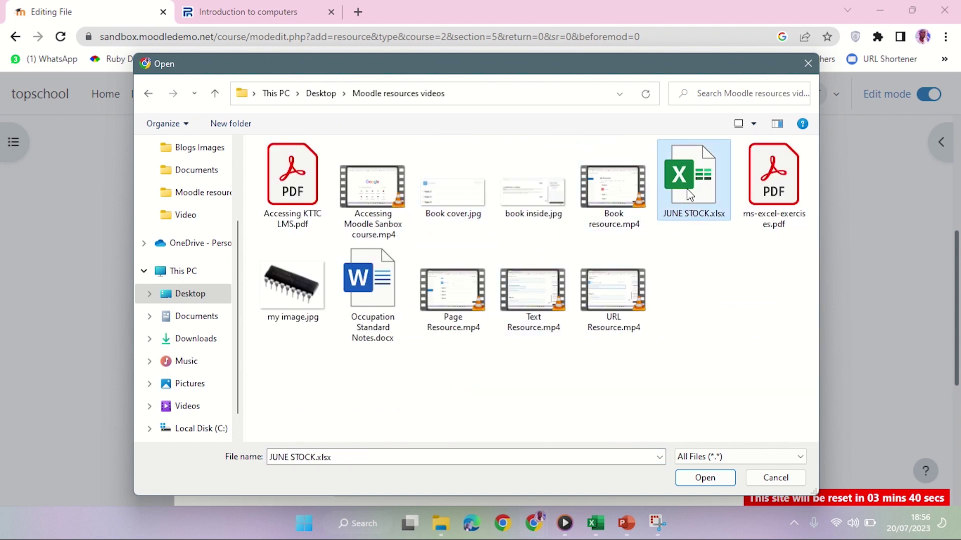
pyautogui.click(703, 476)
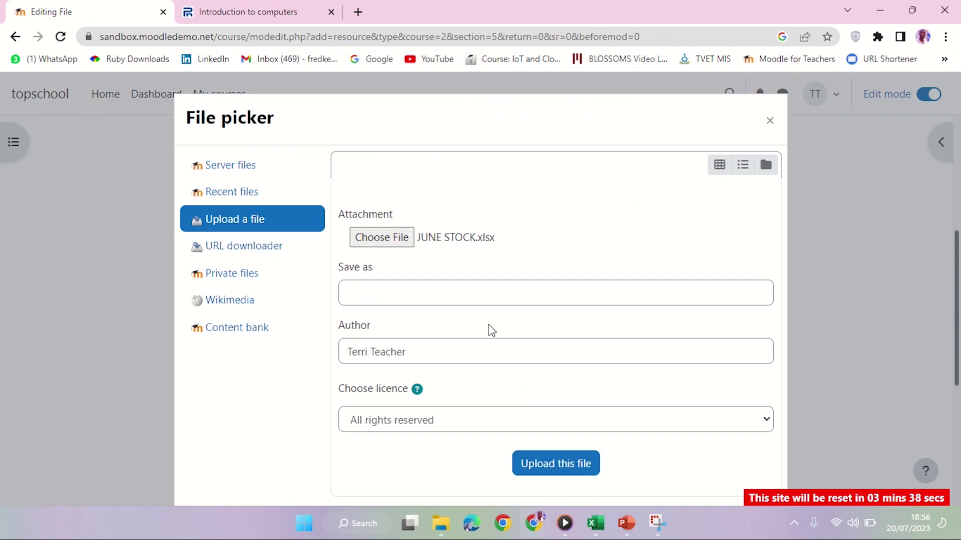
pyautogui.click(549, 467)
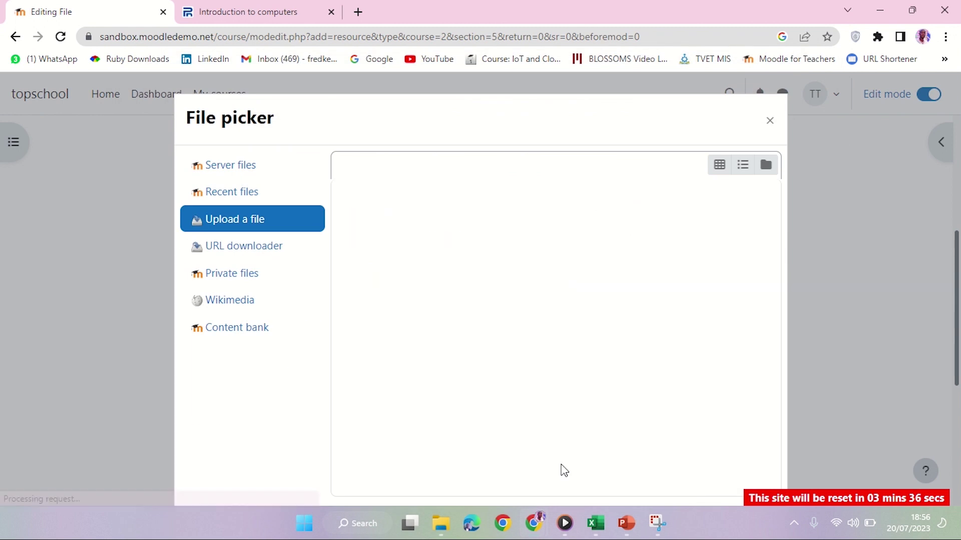
pyautogui.scroll(-5, 341, 371)
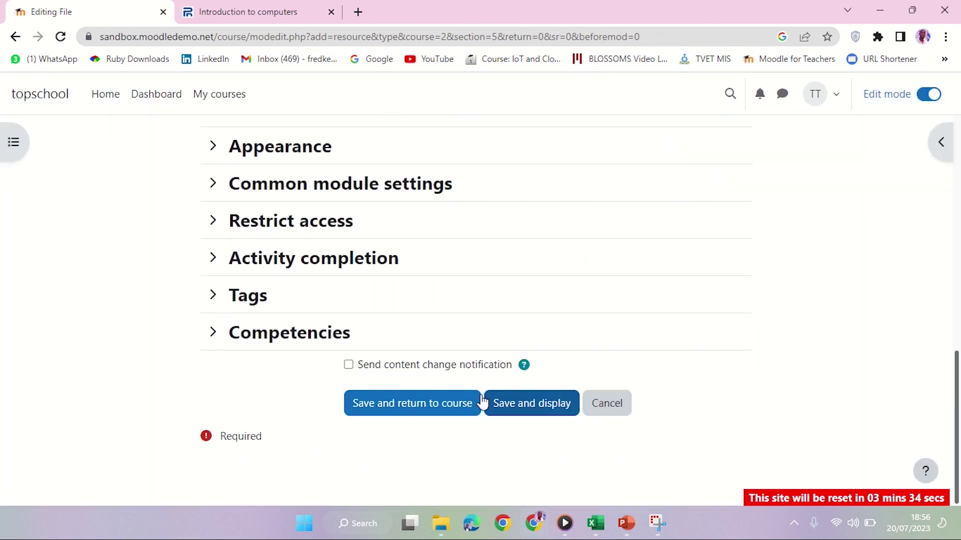
# Save Stock Records, turn Edit mode off and scroll to the FILES section.
pyautogui.click(433, 402)
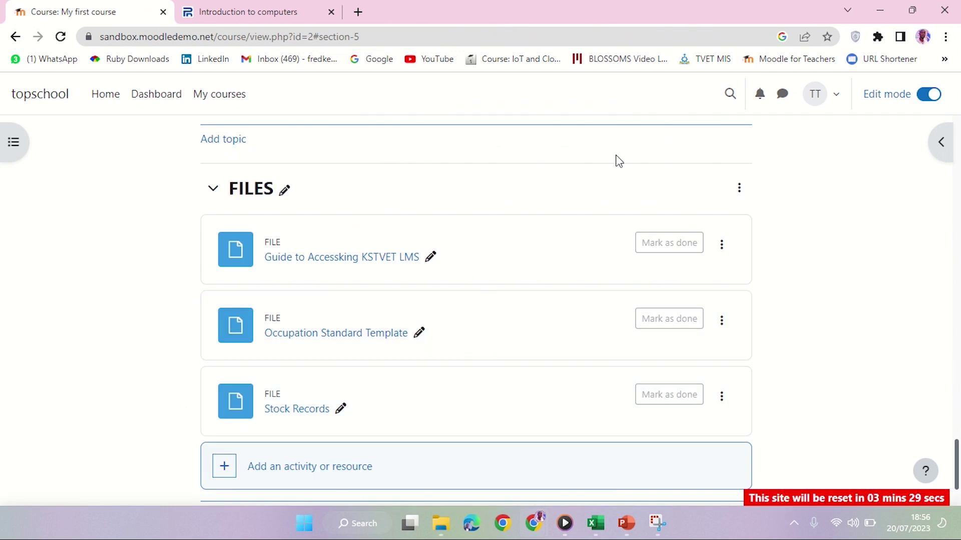
pyautogui.scroll(-2, 520, 325)
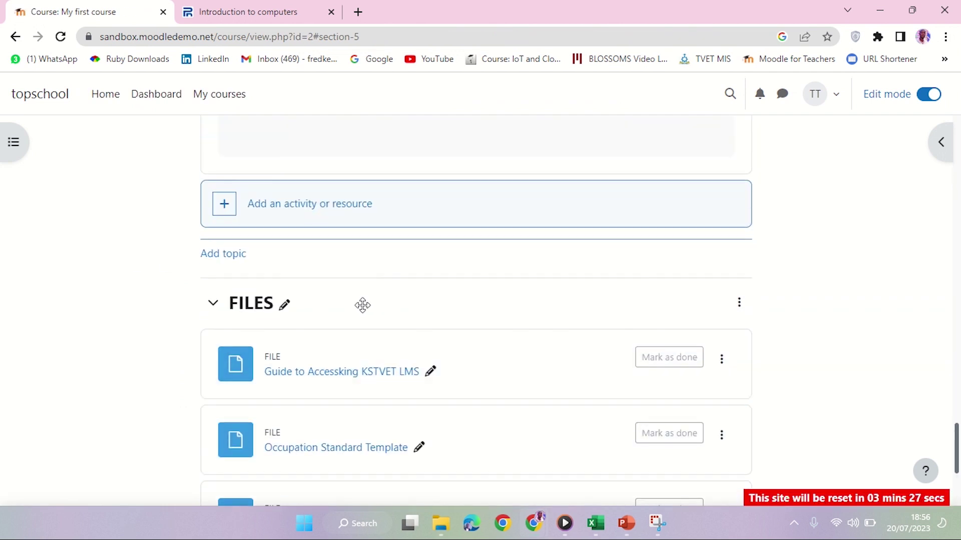
pyautogui.click(925, 100)
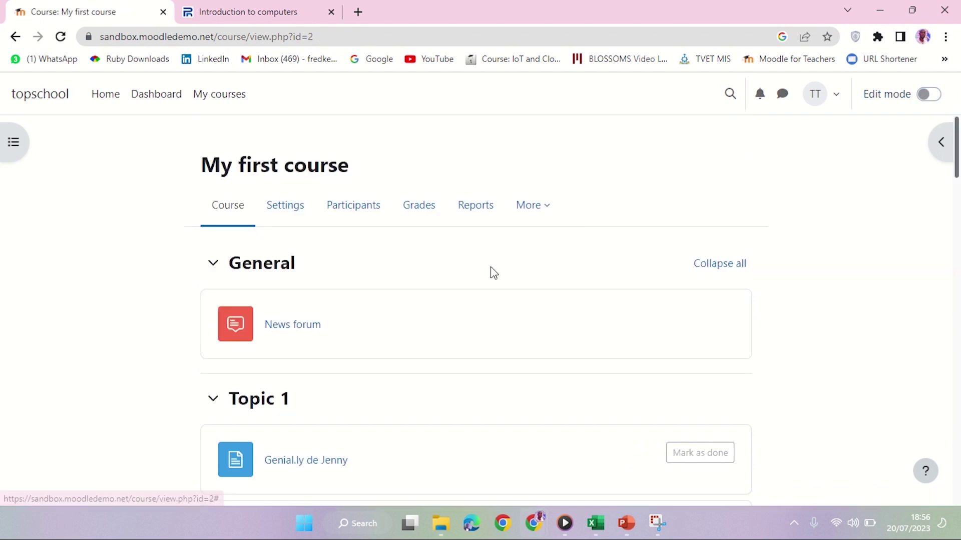
pyautogui.scroll(-5, 493, 275)
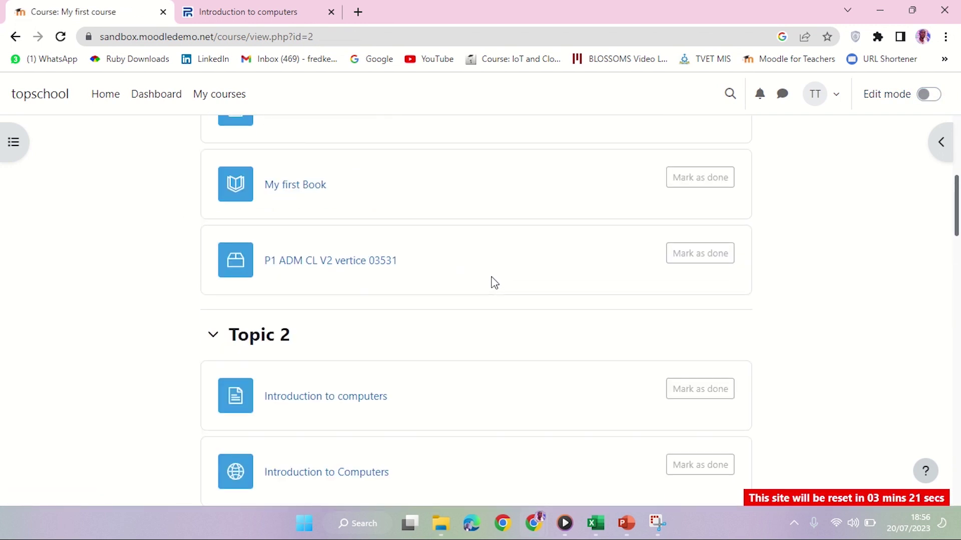
pyautogui.scroll(-15, 493, 283)
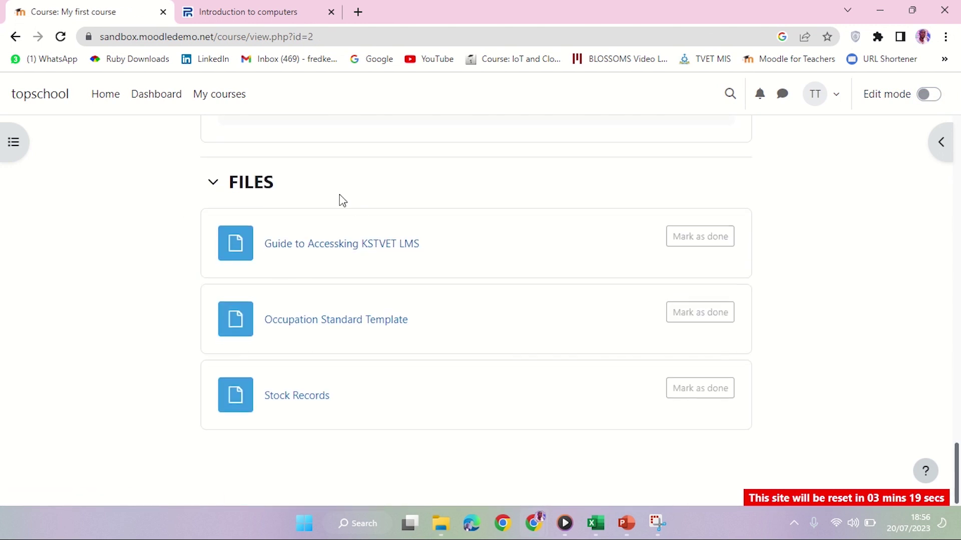
# Download the Occupation Standard Template and Stock Records files, cancelling the guide PDF prompt.
pyautogui.click(328, 245)
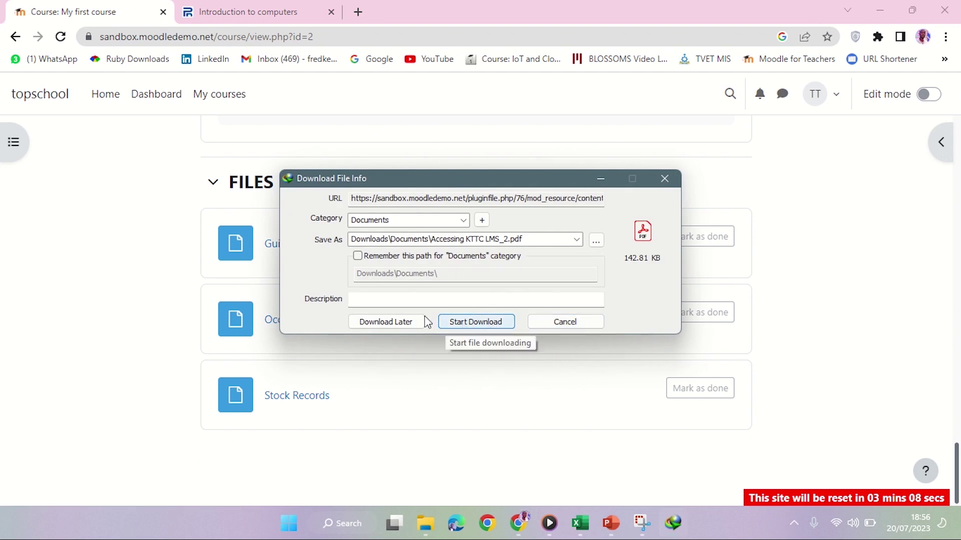
pyautogui.click(486, 325)
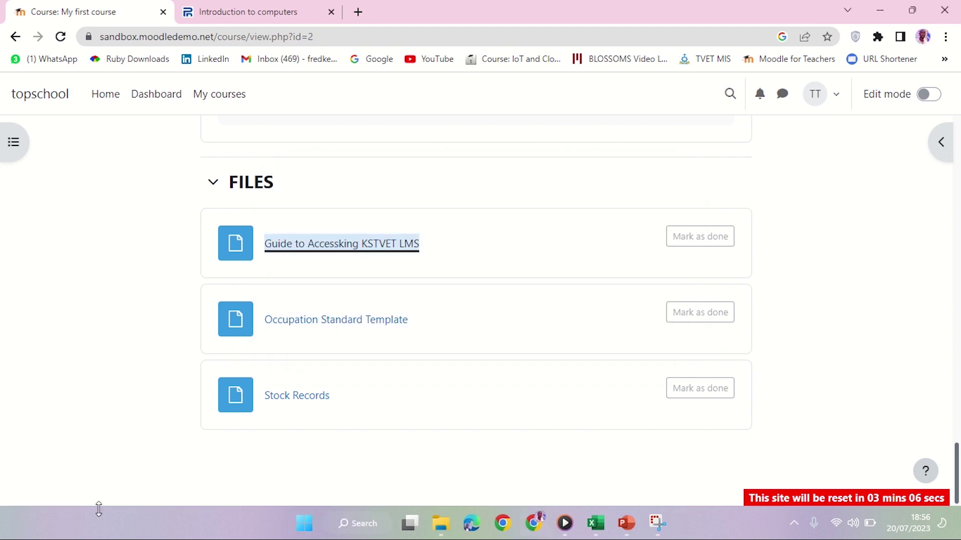
pyautogui.click(369, 323)
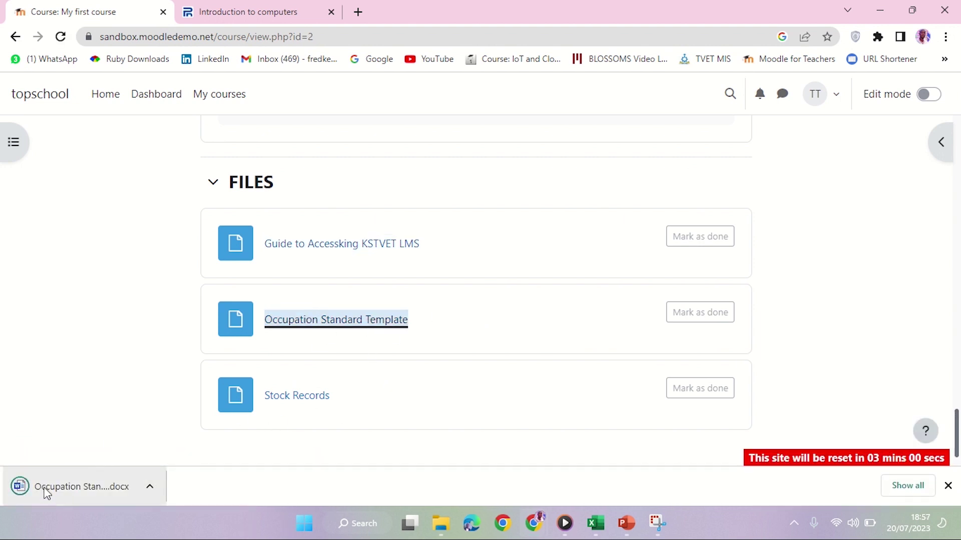
pyautogui.click(300, 399)
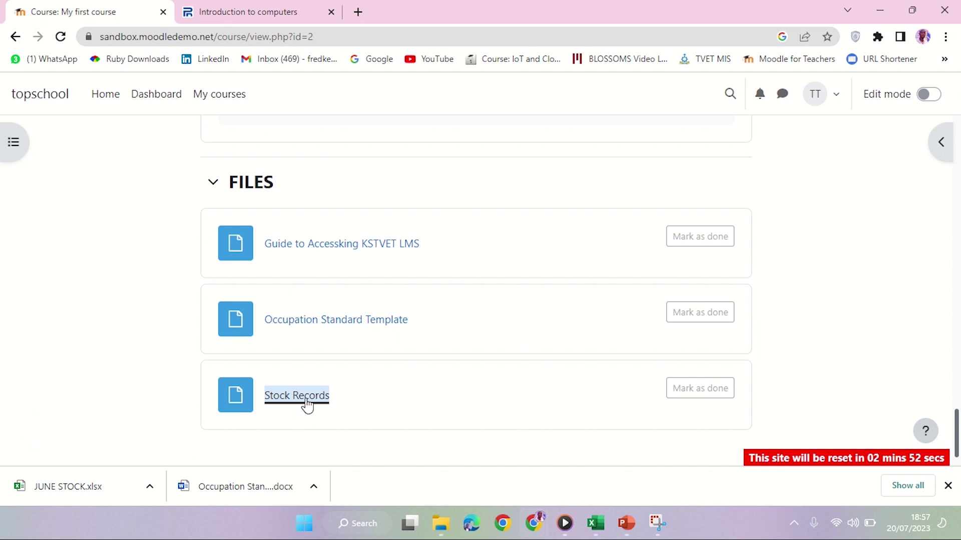
pyautogui.scroll(-1, 307, 398)
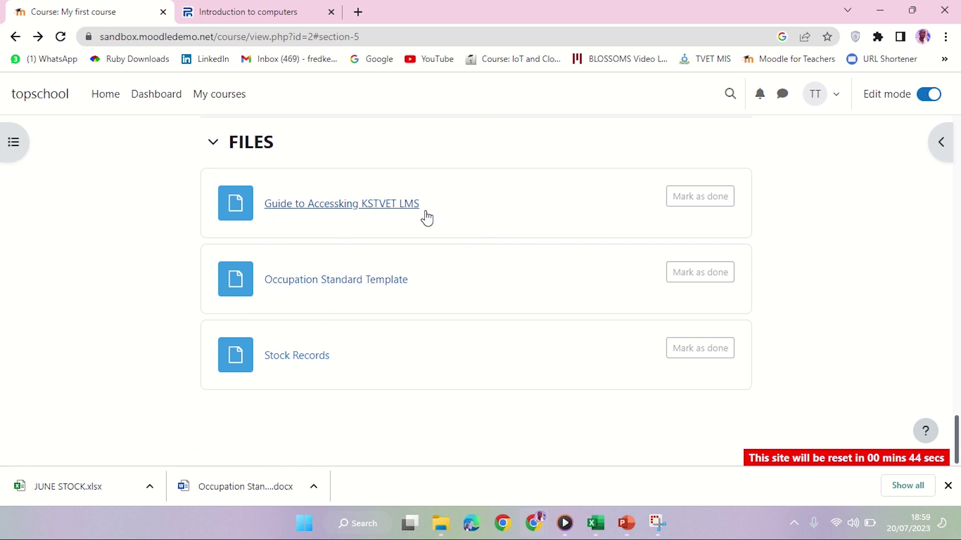
# Turn editing back on and open the Guide to Accessking KSTVET LMS file's settings.
pyautogui.scroll(5, 247, 232)
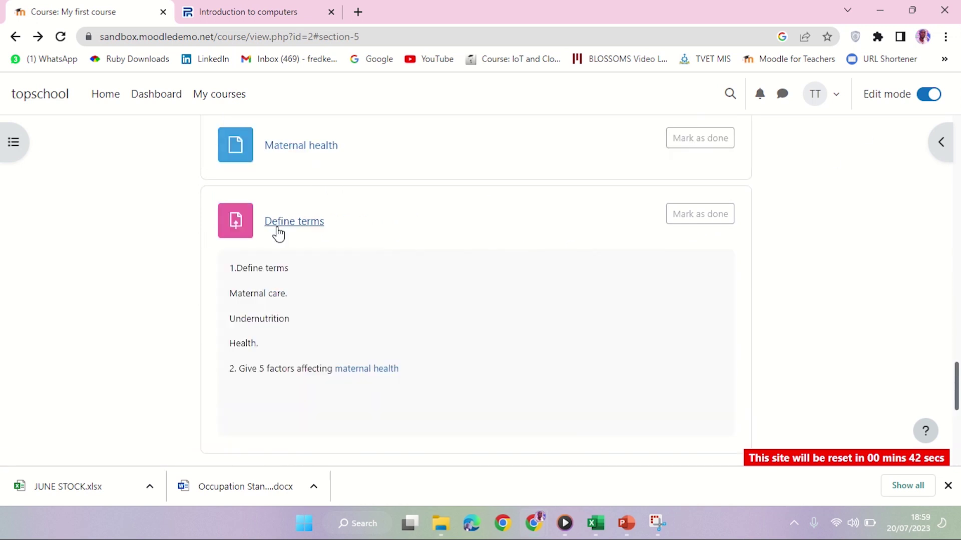
pyautogui.scroll(-5, 358, 300)
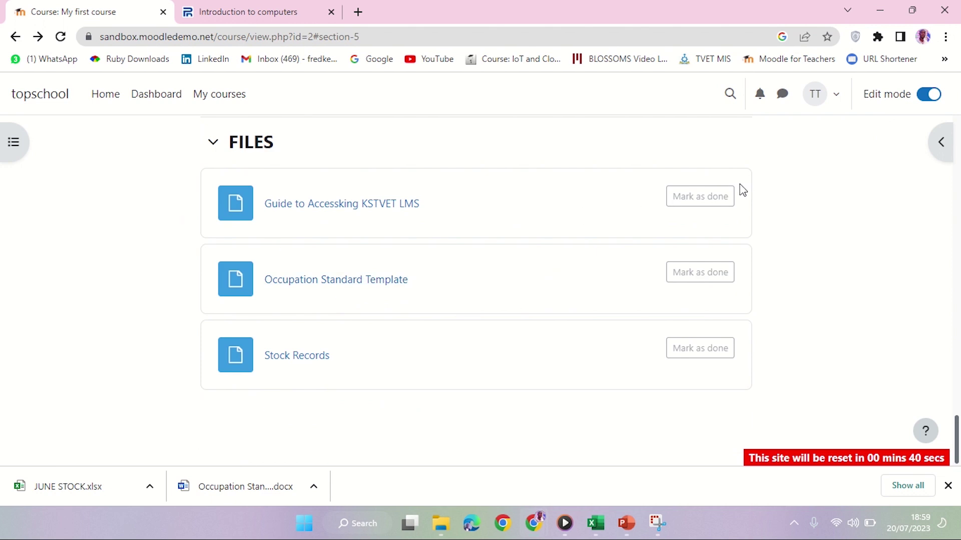
pyautogui.click(929, 95)
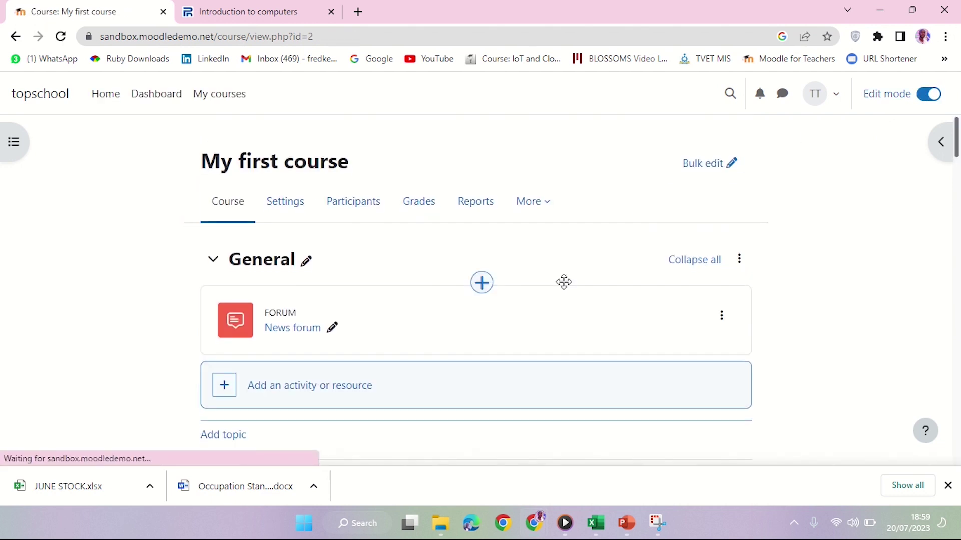
pyautogui.scroll(-15, 421, 301)
pyautogui.scroll(-10, 447, 308)
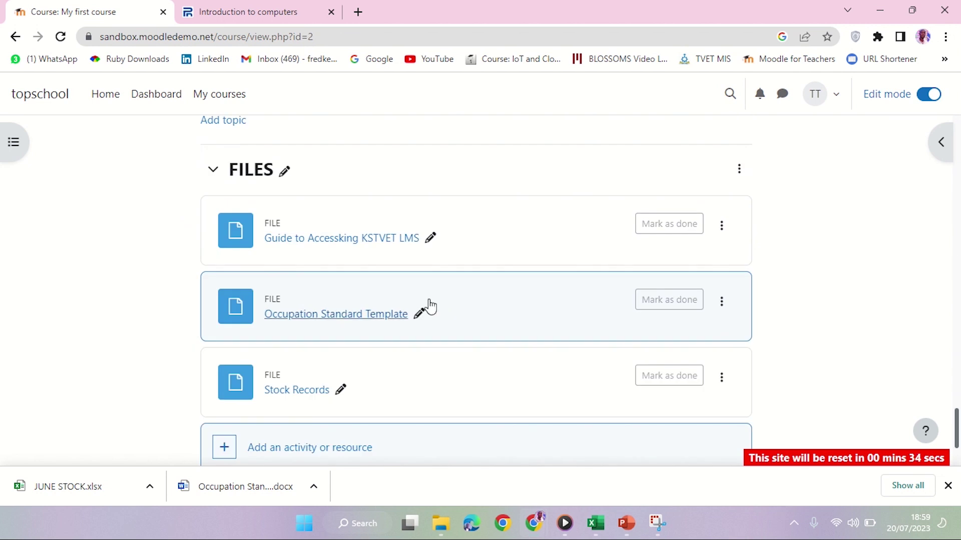
pyautogui.click(721, 226)
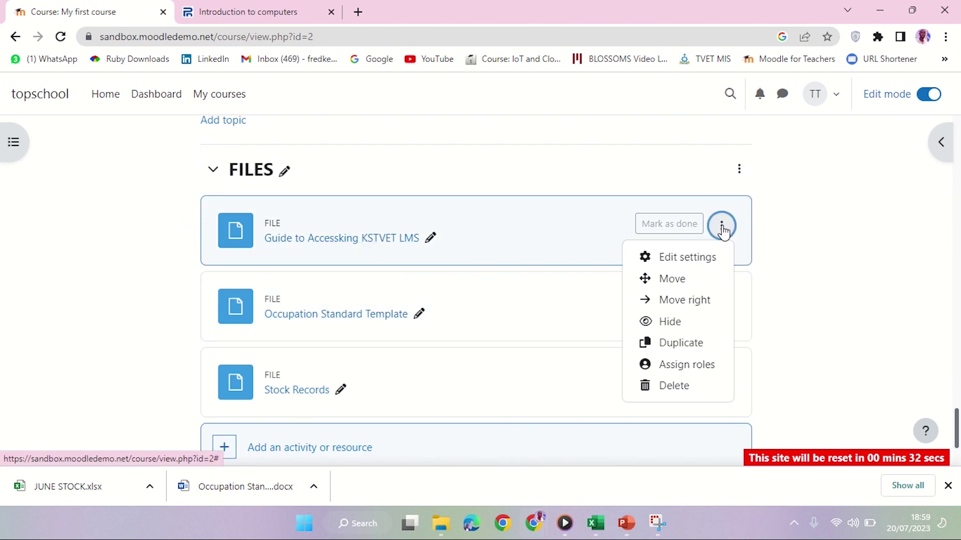
pyautogui.click(676, 256)
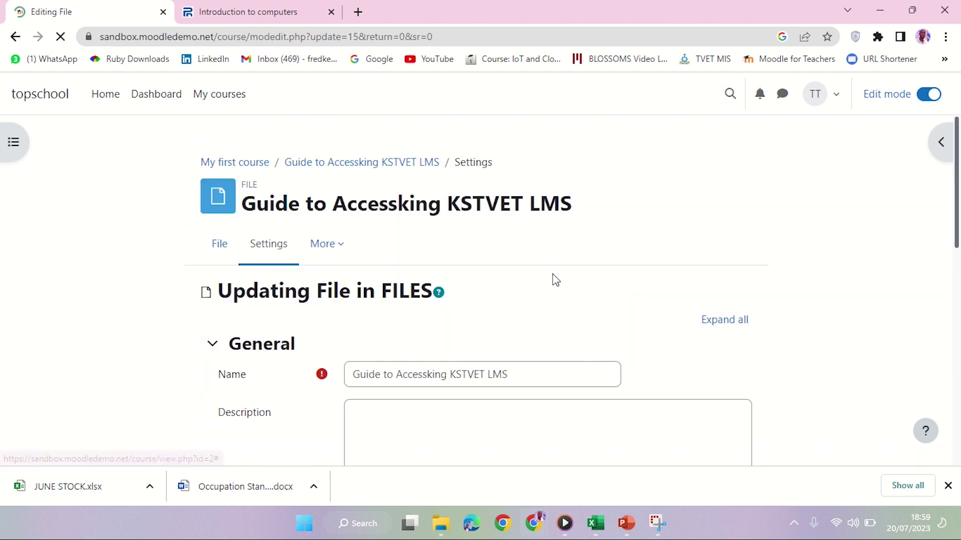
# Under Appearance, set the guide's Display option to Embed.
pyautogui.scroll(-12, 268, 285)
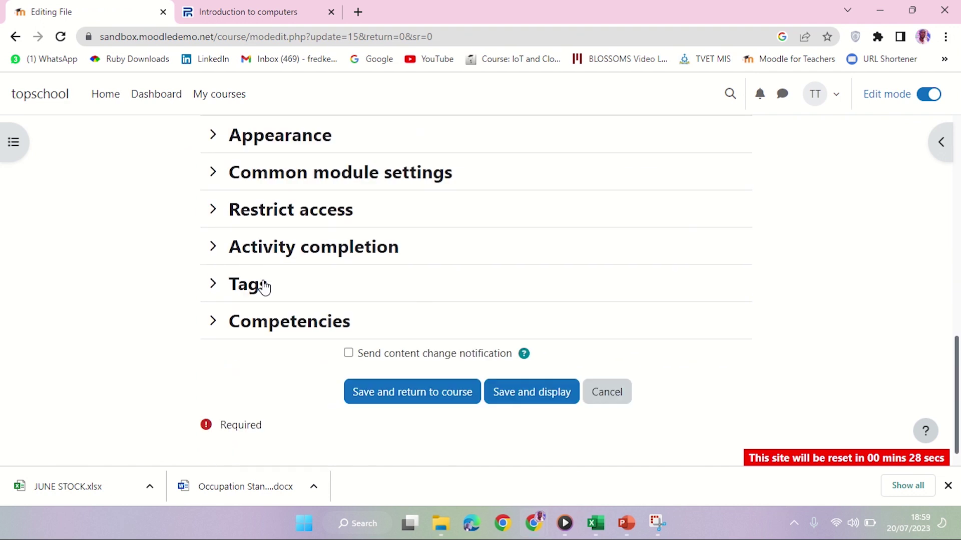
pyautogui.scroll(3, 264, 285)
pyautogui.click(213, 275)
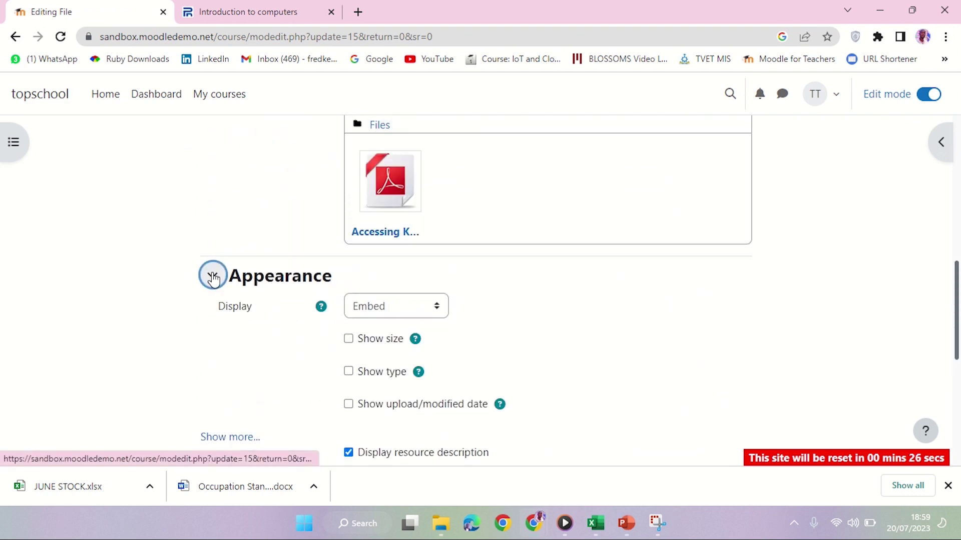
pyautogui.click(375, 308)
pyautogui.click(377, 326)
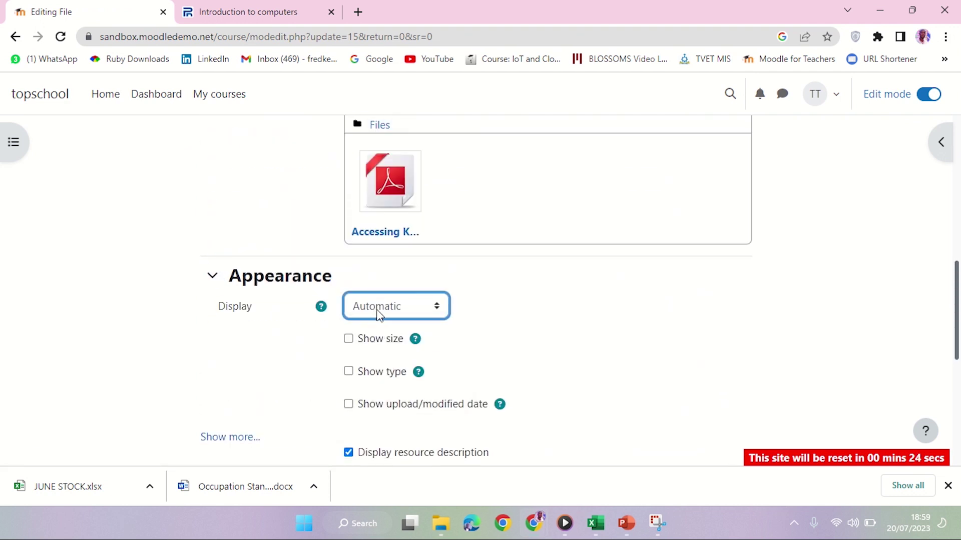
pyautogui.click(379, 313)
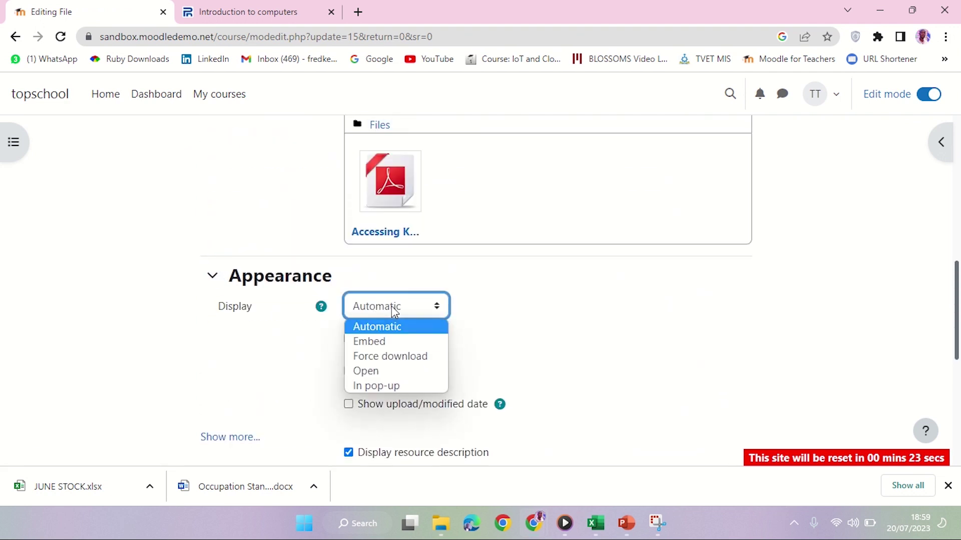
pyautogui.click(367, 342)
pyautogui.scroll(-10, 450, 327)
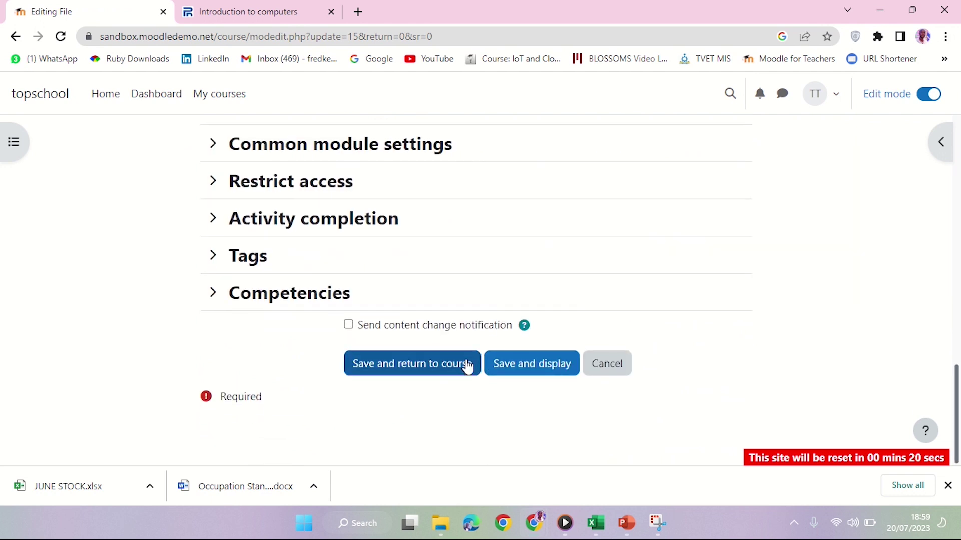
# Save the Embed display setting and return to the course page.
pyautogui.click(429, 369)
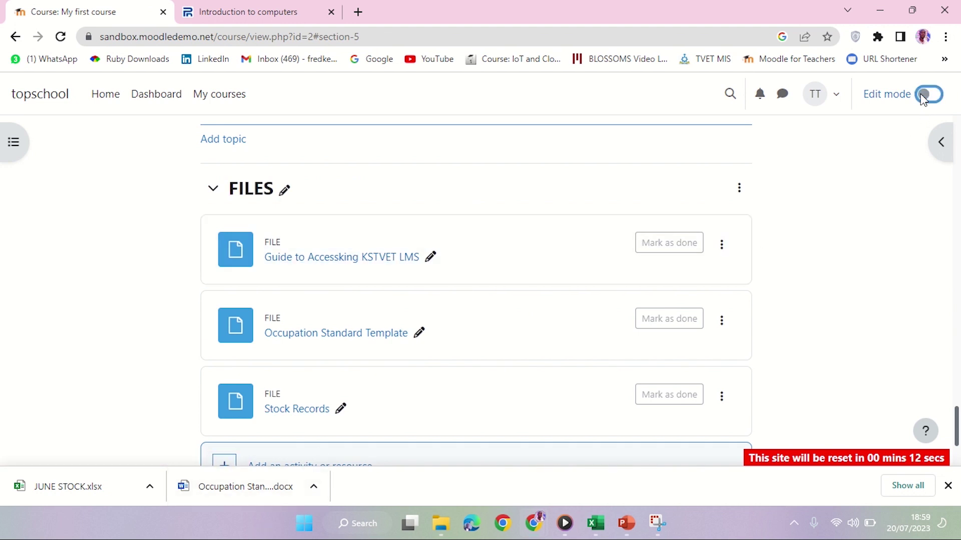
pyautogui.scroll(-15, 575, 220)
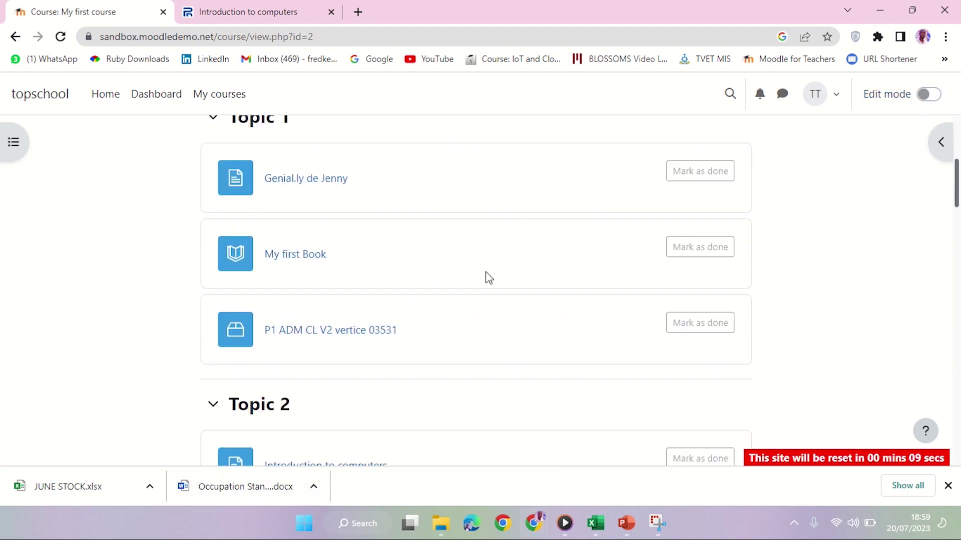
pyautogui.scroll(3, 411, 290)
pyautogui.scroll(-10, 411, 290)
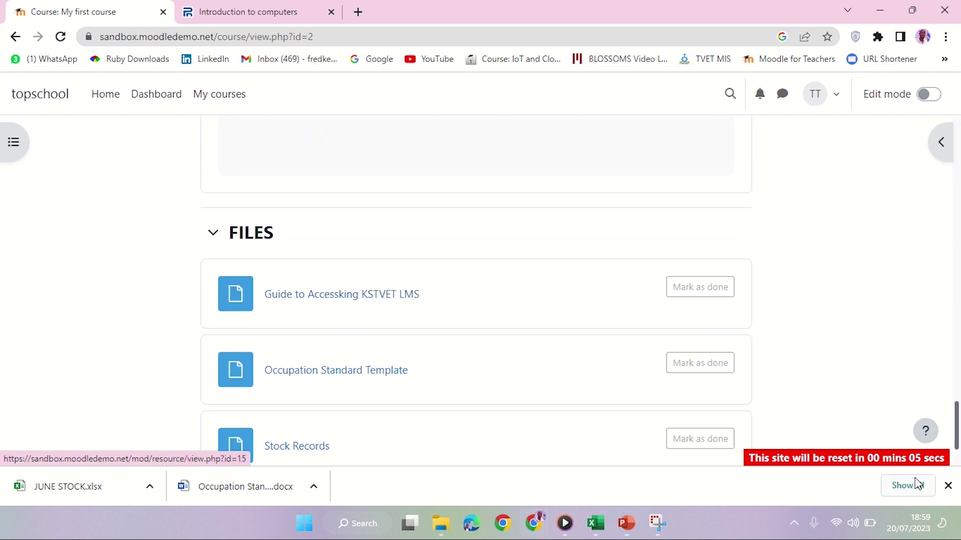
# Dismiss the downloads bar and open the Guide to Accessking KSTVET LMS to check the embedded PDF.
pyautogui.click(947, 486)
pyautogui.click(375, 300)
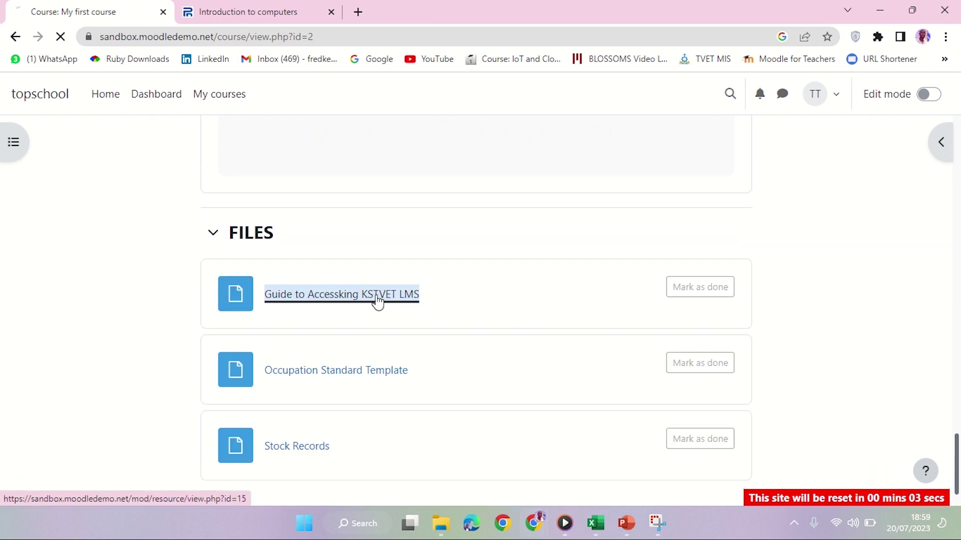
pyautogui.scroll(-8, 530, 386)
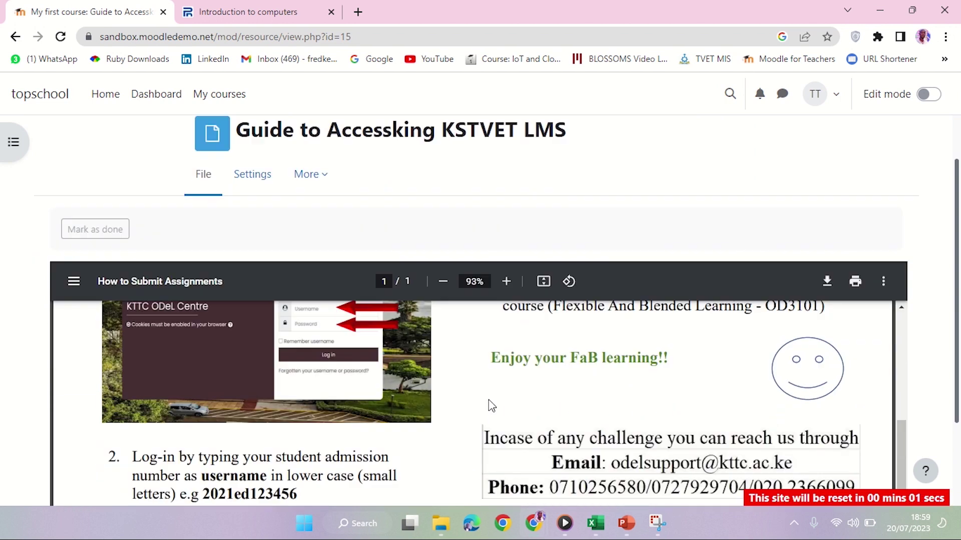
pyautogui.scroll(5, 498, 305)
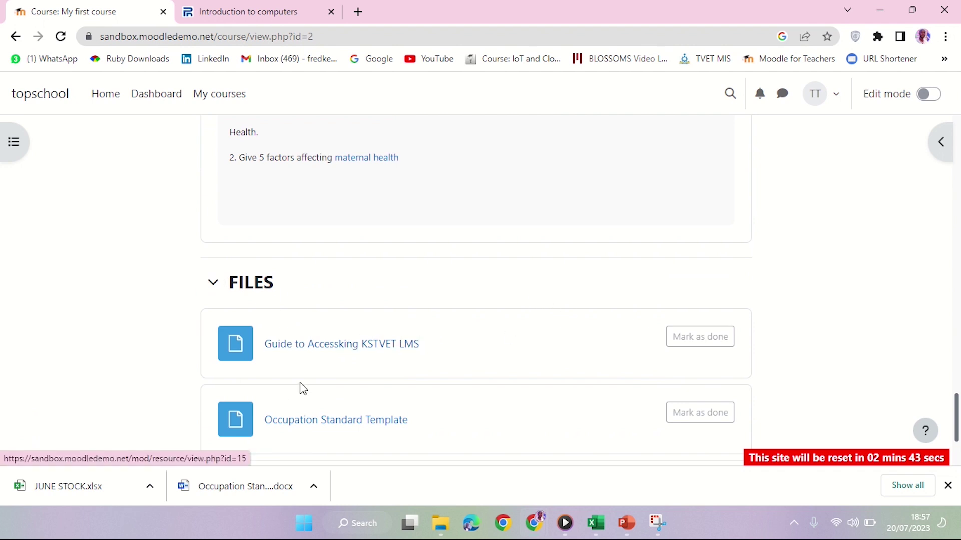
pyautogui.moveTo(413, 5)
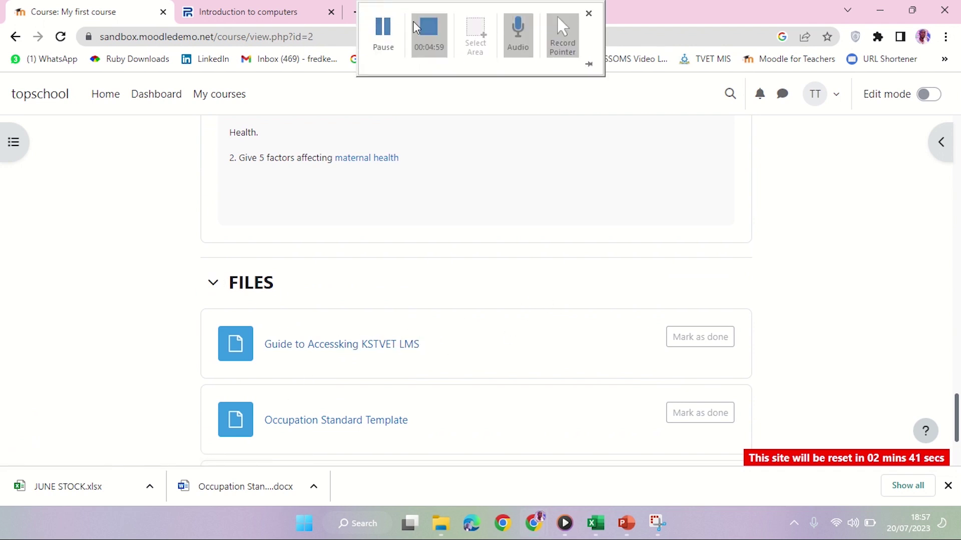